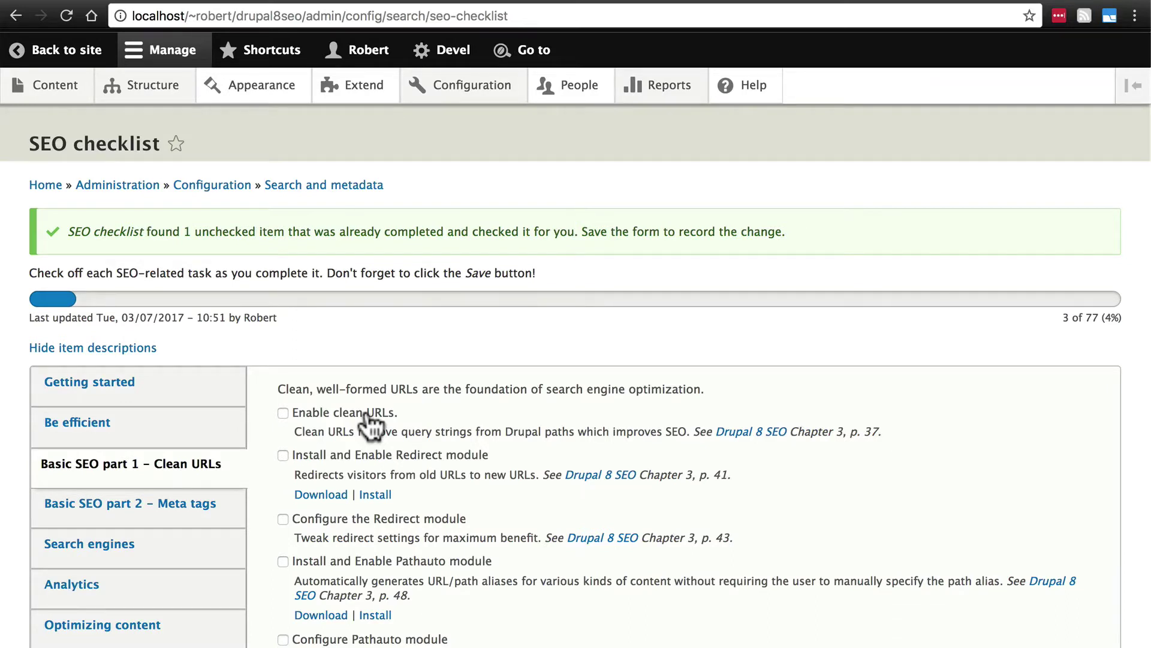
Edit the address bar toward ?q=node, then erase it and dismiss the suggestions without navigating.
{"action": "left_click", "coordinate": [307, 16]}
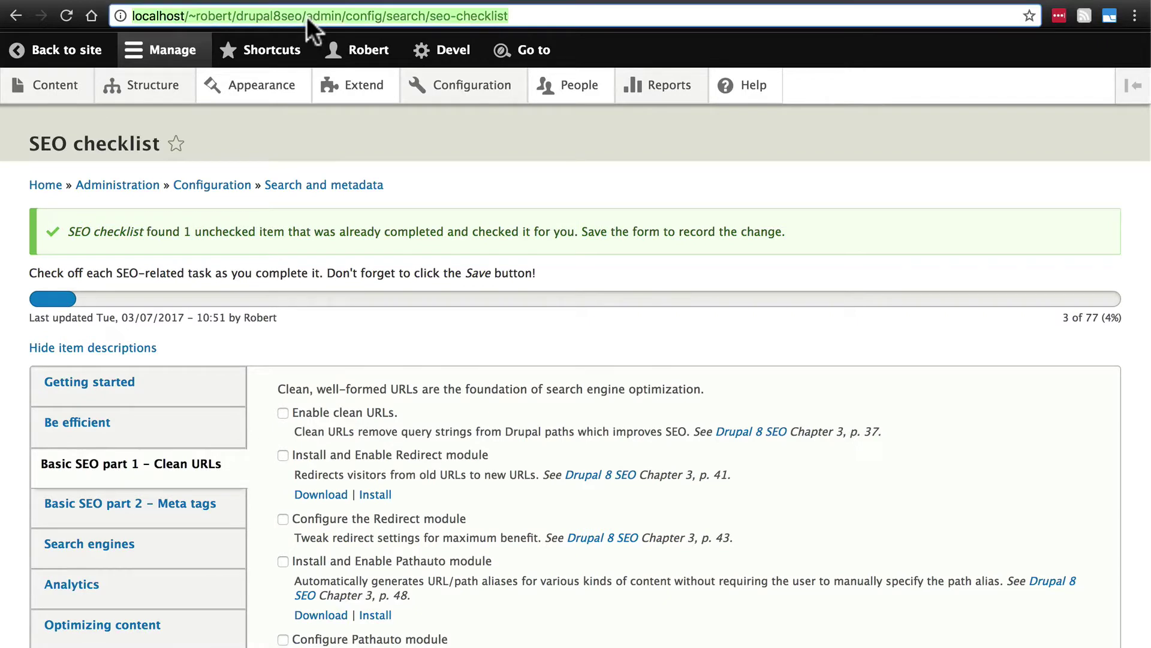
{"action": "left_click_drag", "start_coordinate": [307, 17], "coordinate": [507, 18]}
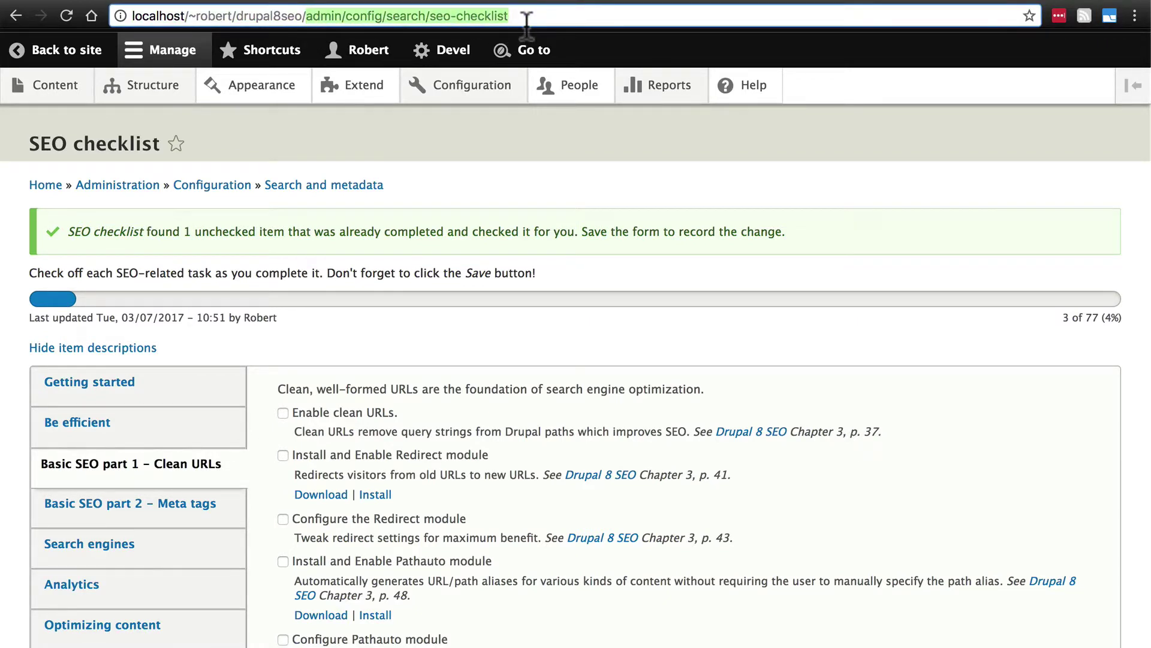
{"action": "type", "text": "?q="}
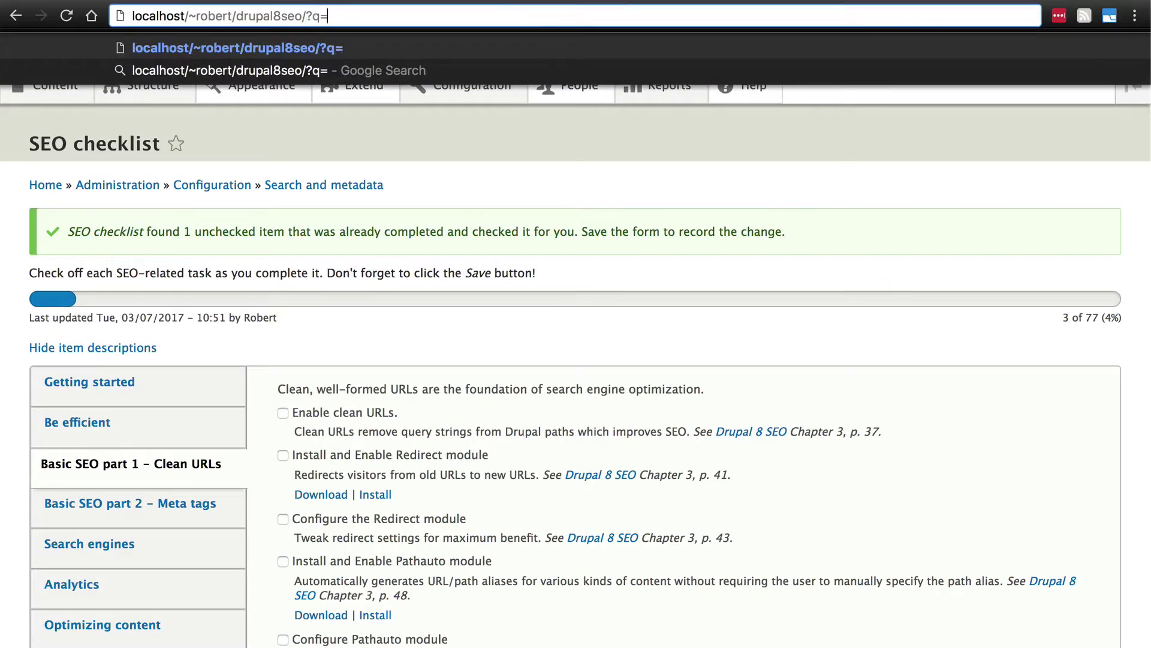
{"action": "type", "text": "node"}
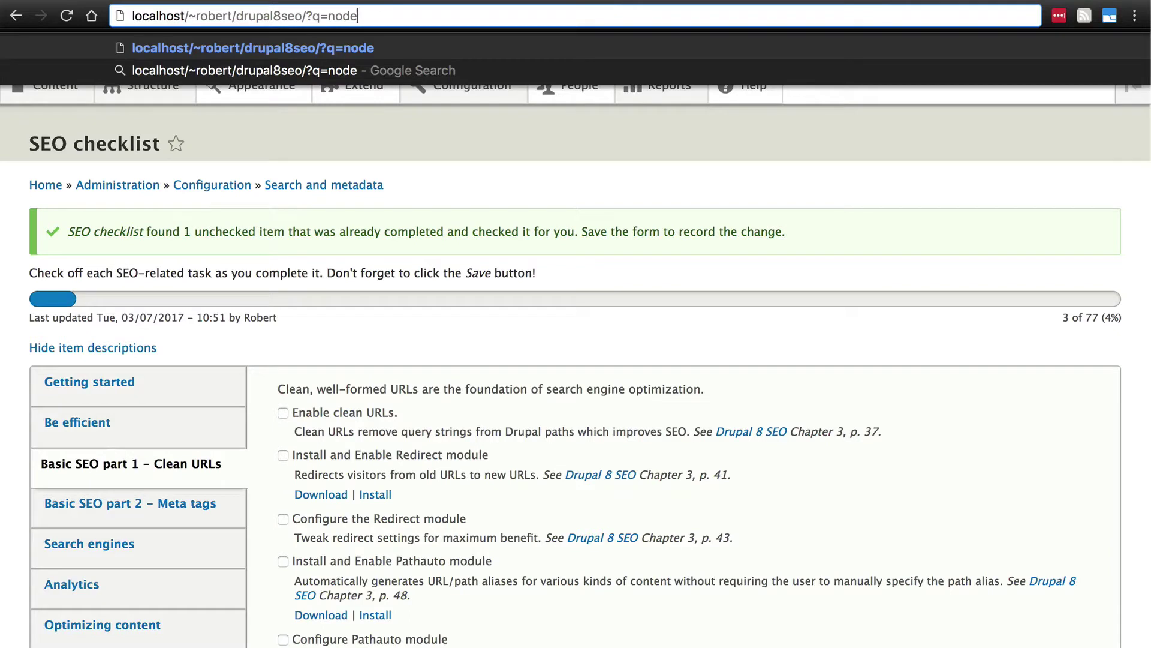
{"action": "key", "text": "BackSpace"}
{"action": "key", "text": "BackSpace"}
{"action": "key", "text": "BackSpace"}
{"action": "key", "text": "BackSpace"}
{"action": "key", "text": "BackSpace"}
{"action": "key", "text": "BackSpace"}
{"action": "key", "text": "BackSpace"}
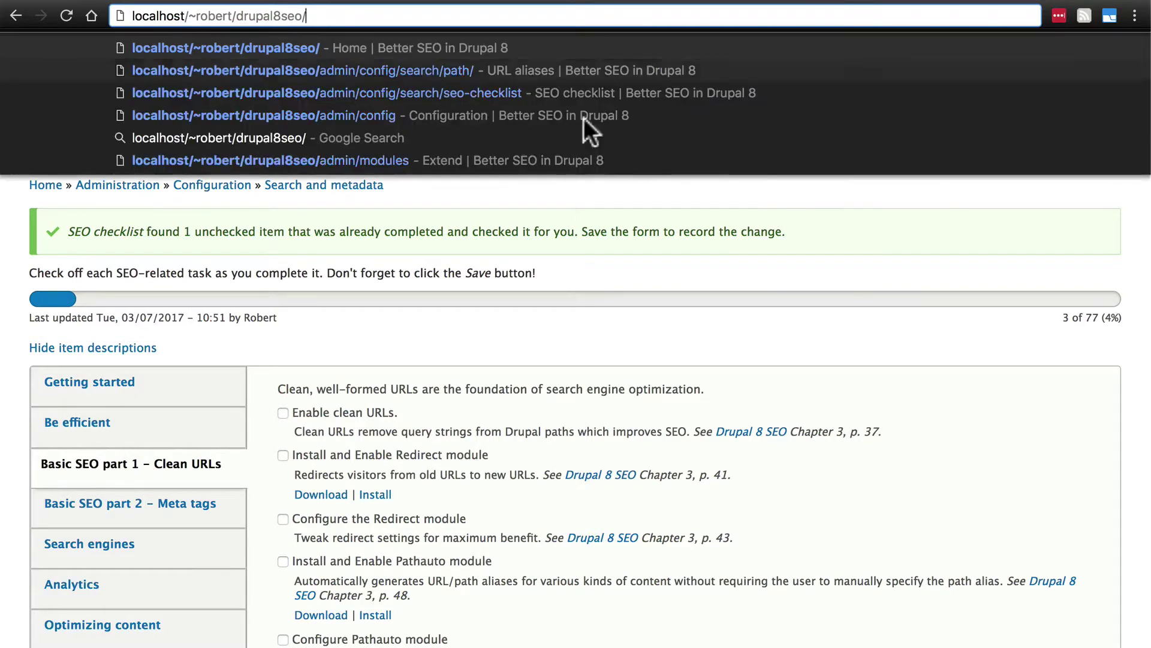
{"action": "left_click", "coordinate": [855, 410]}
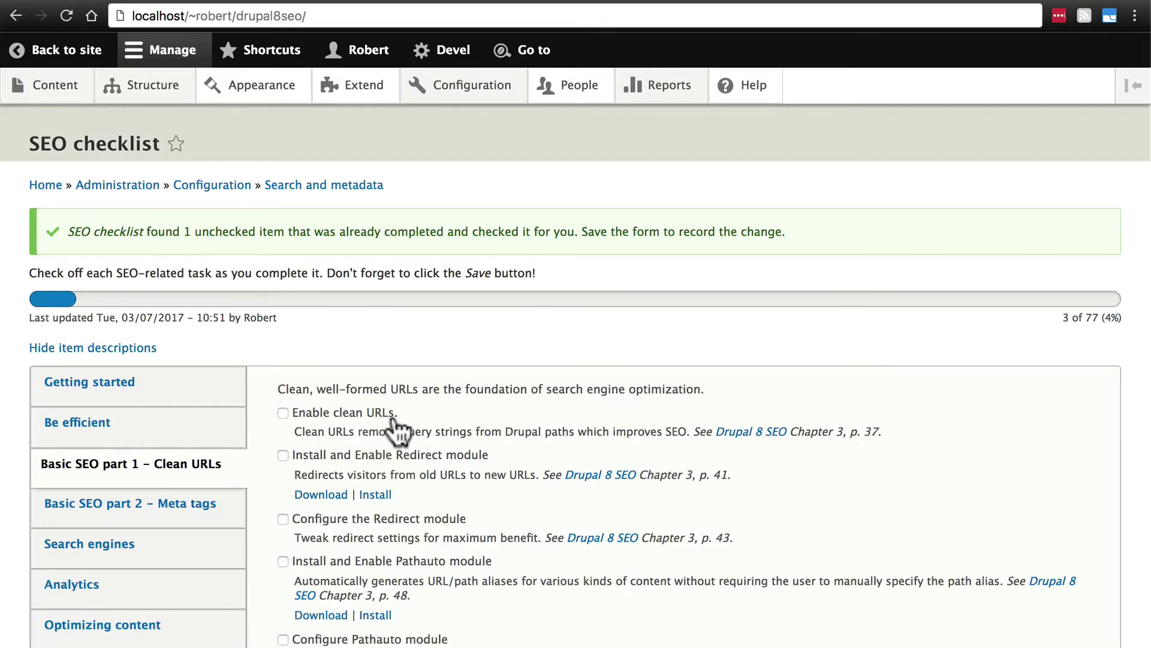
Check off 'Enable clean URLs' on the SEO checklist and save the progress.
{"action": "left_click", "coordinate": [282, 413]}
{"action": "scroll", "coordinate": [334, 362], "scroll_direction": "down", "scroll_amount": 5}
{"action": "left_click", "coordinate": [70, 569]}
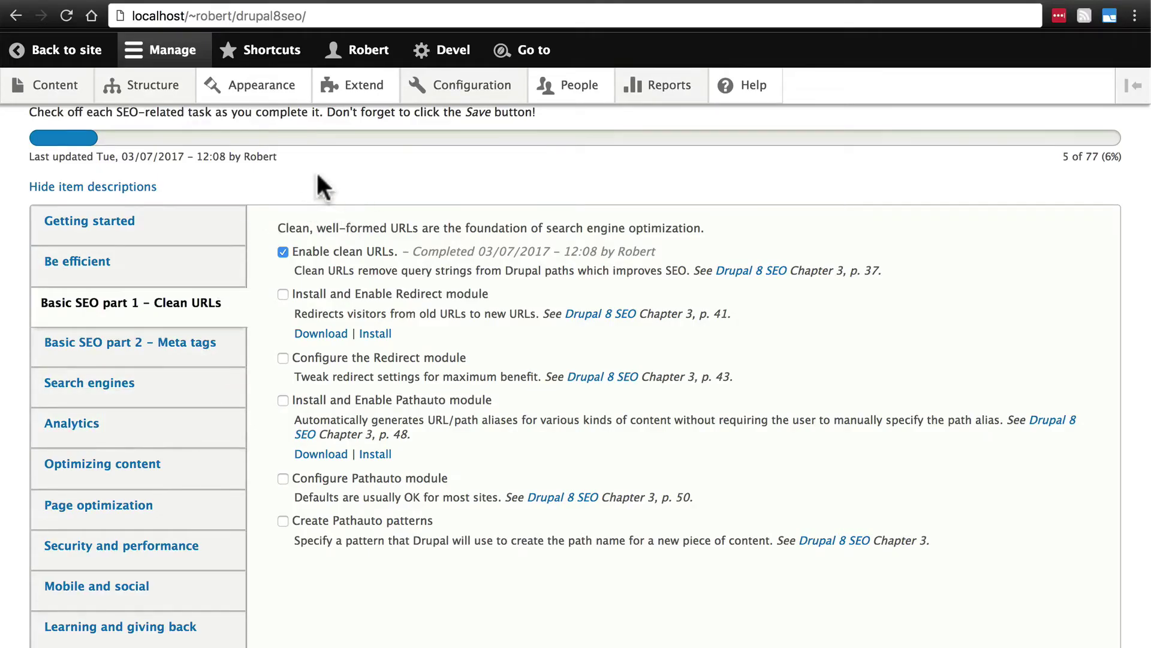
On the Extend page, select Chaos tools, Pathauto, Redirect and Token, then install them.
{"action": "left_click", "coordinate": [357, 91]}
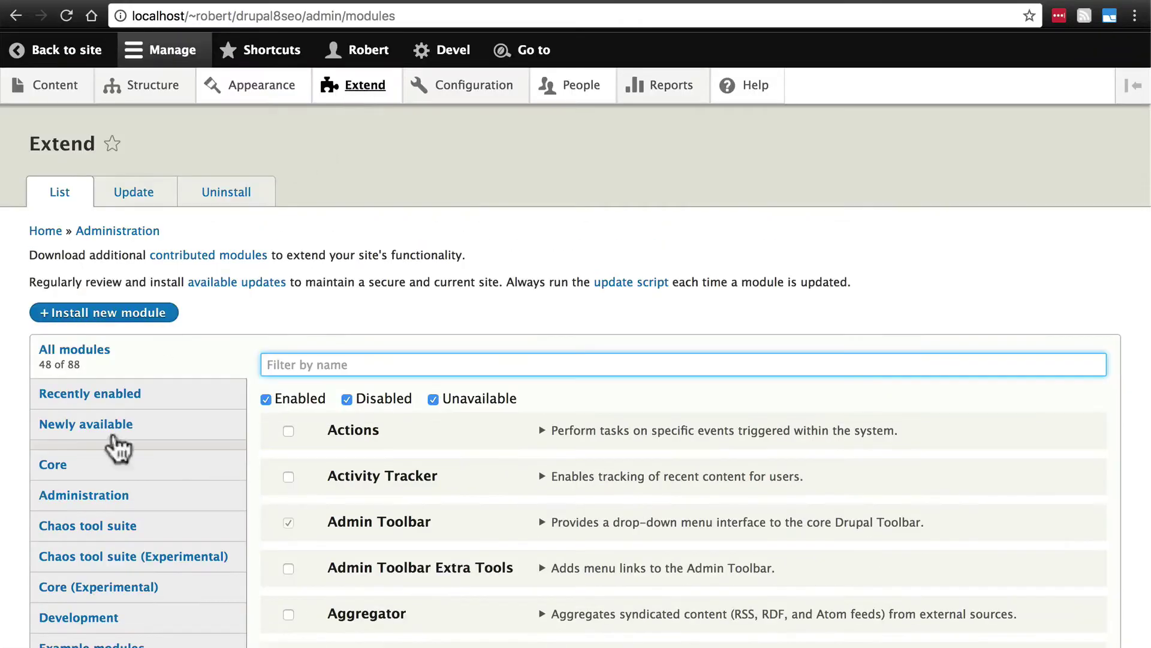
{"action": "scroll", "coordinate": [262, 467], "scroll_direction": "down", "scroll_amount": 3}
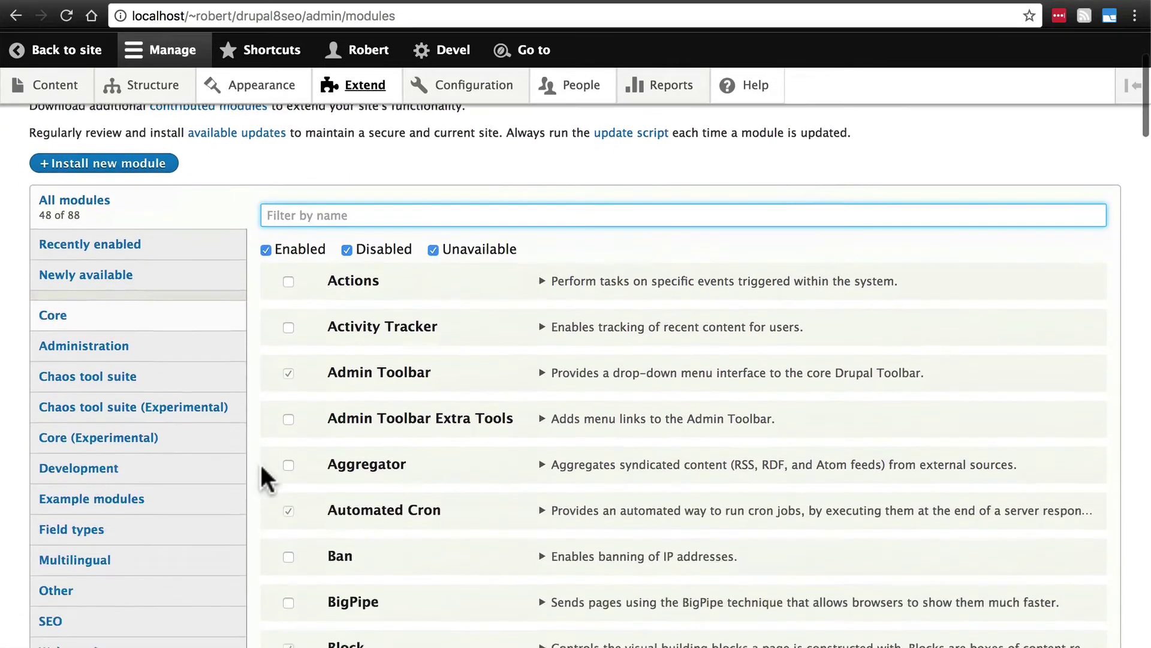
{"action": "left_click", "coordinate": [111, 368]}
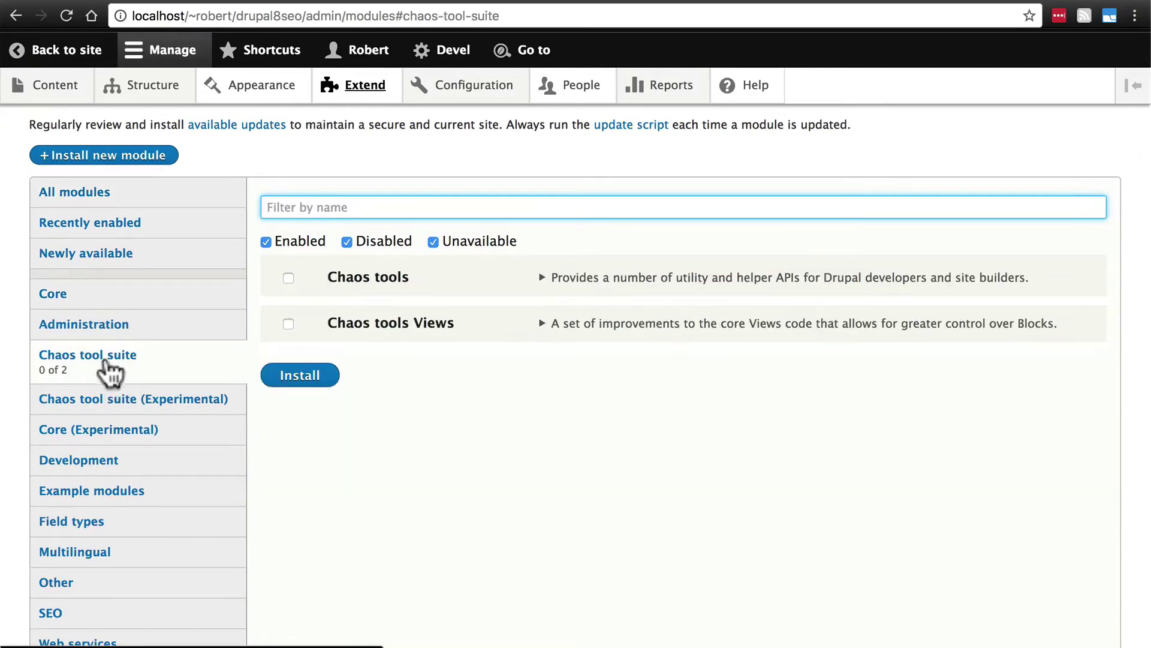
{"action": "left_click", "coordinate": [288, 277]}
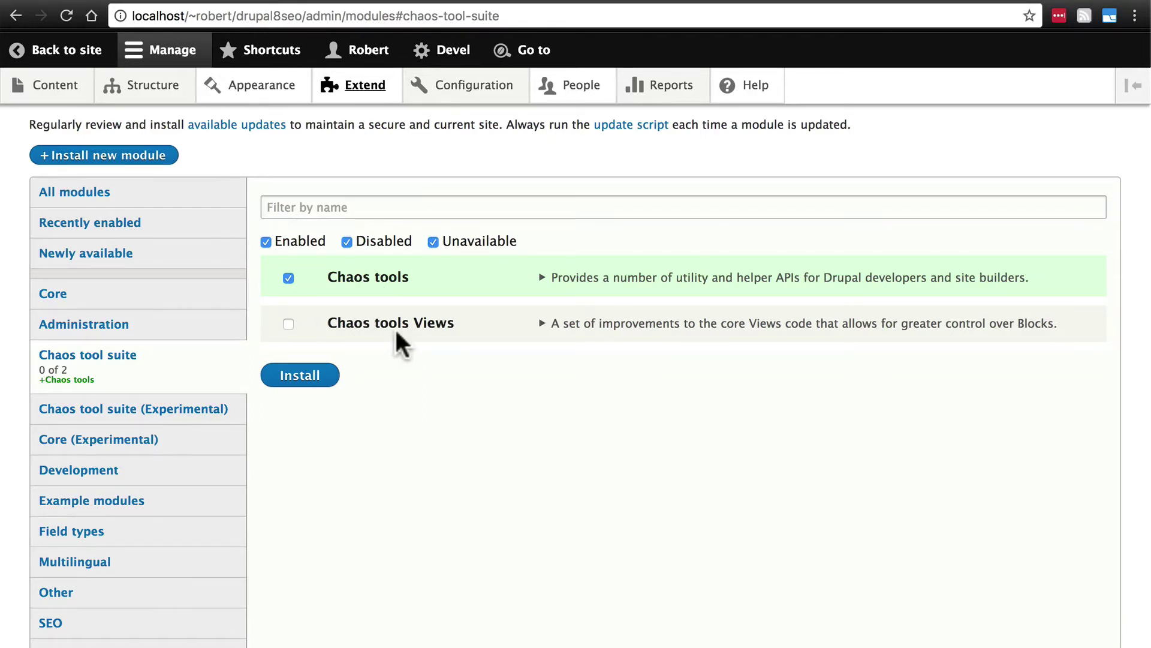
{"action": "left_click", "coordinate": [159, 597]}
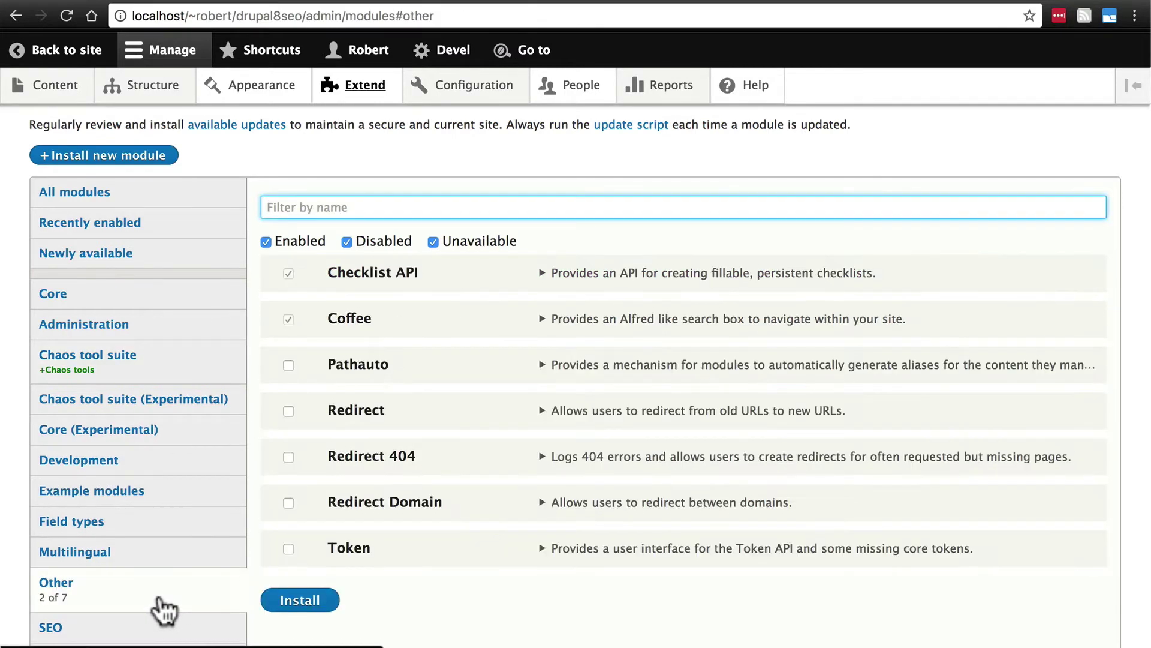
{"action": "left_click", "coordinate": [288, 364]}
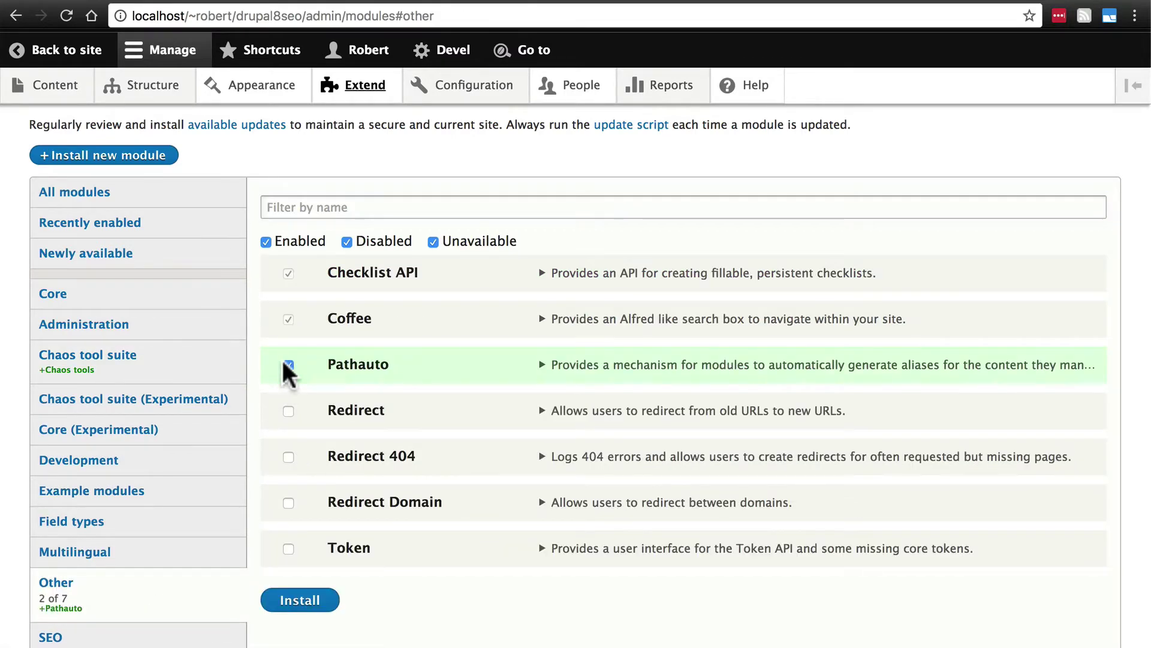
{"action": "left_click", "coordinate": [288, 411]}
{"action": "left_click", "coordinate": [288, 548]}
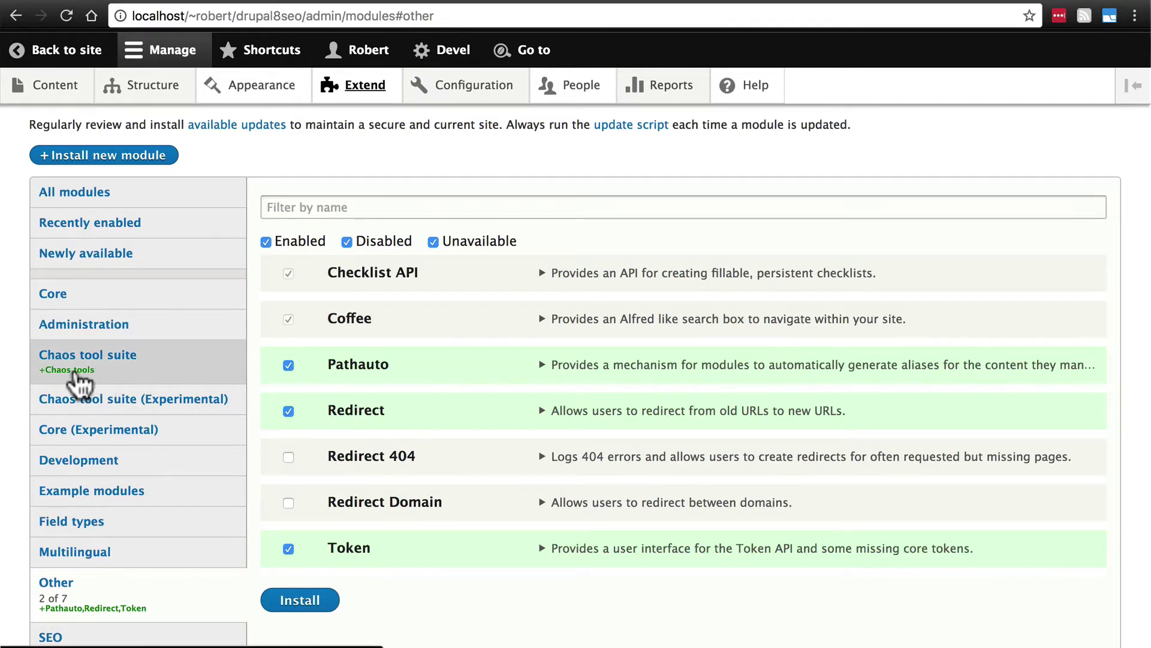
{"action": "left_click", "coordinate": [319, 600]}
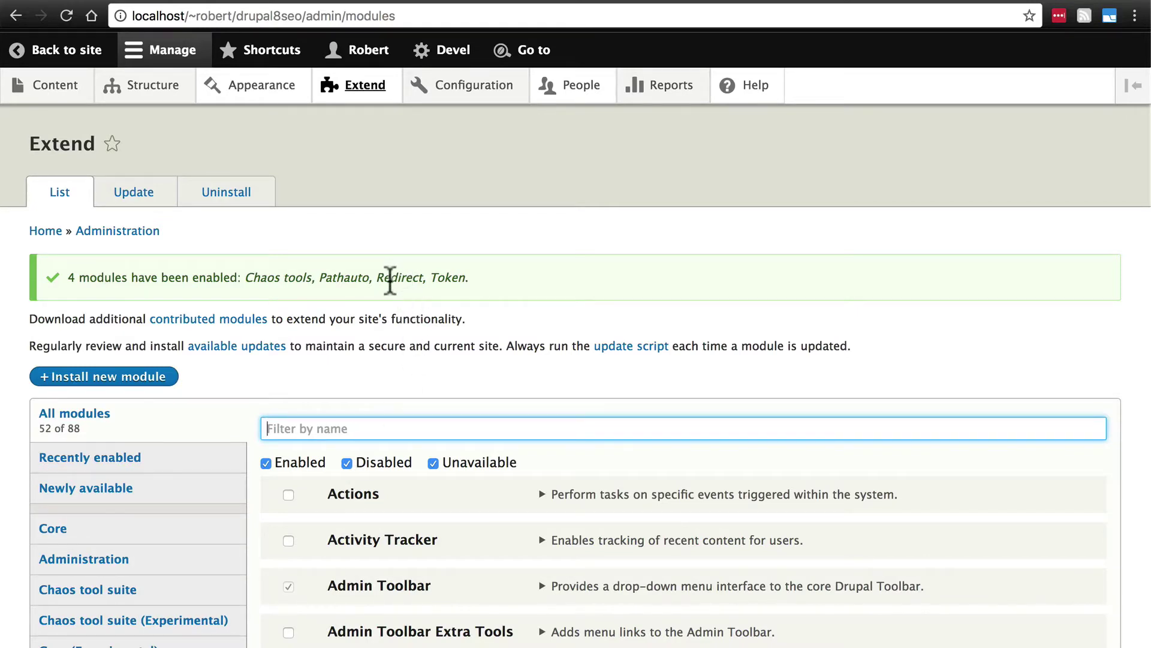
Open the URL redirects page under Configuration > Search and metadata.
{"action": "mouse_move", "coordinate": [472, 90]}
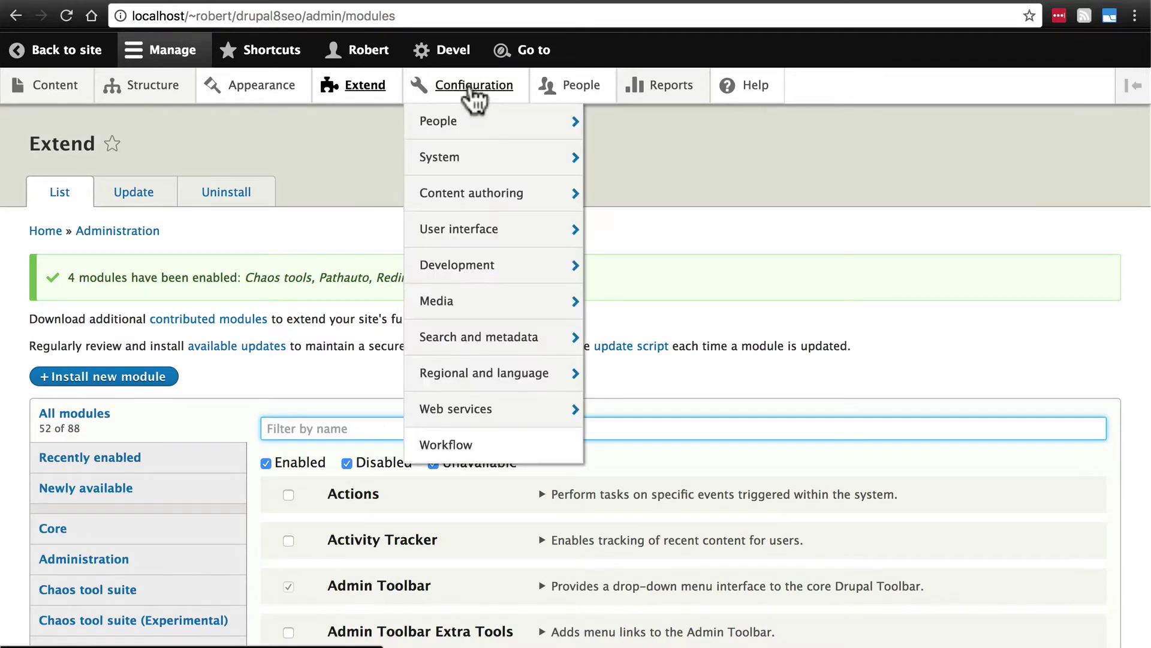
{"action": "mouse_move", "coordinate": [482, 343]}
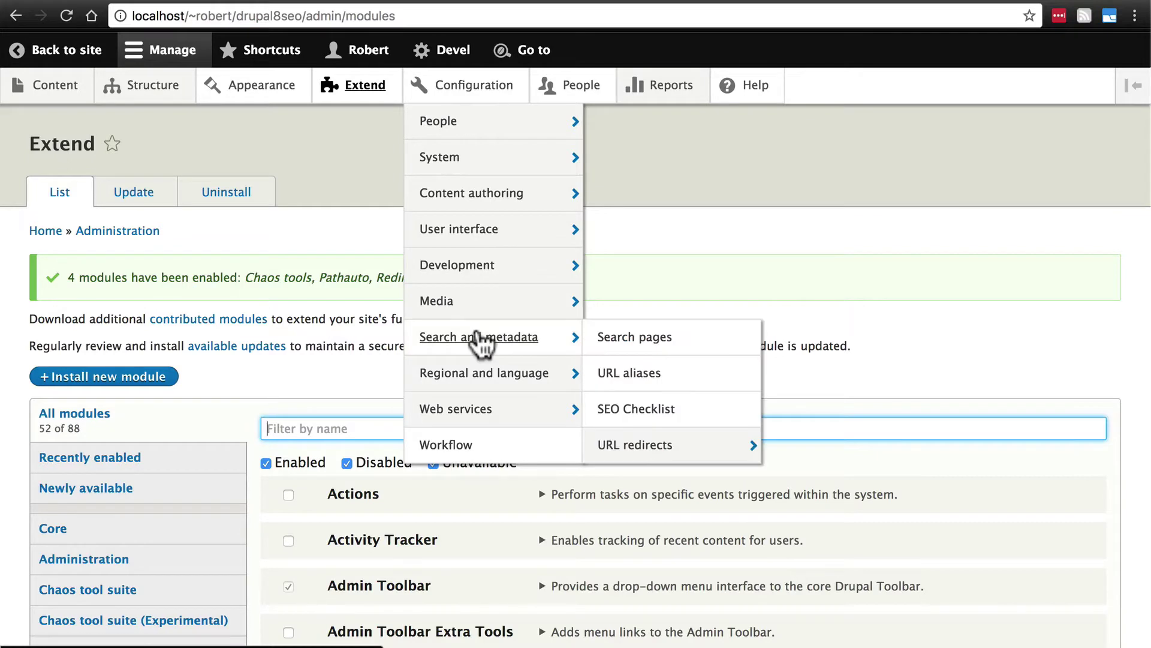
{"action": "mouse_move", "coordinate": [657, 459]}
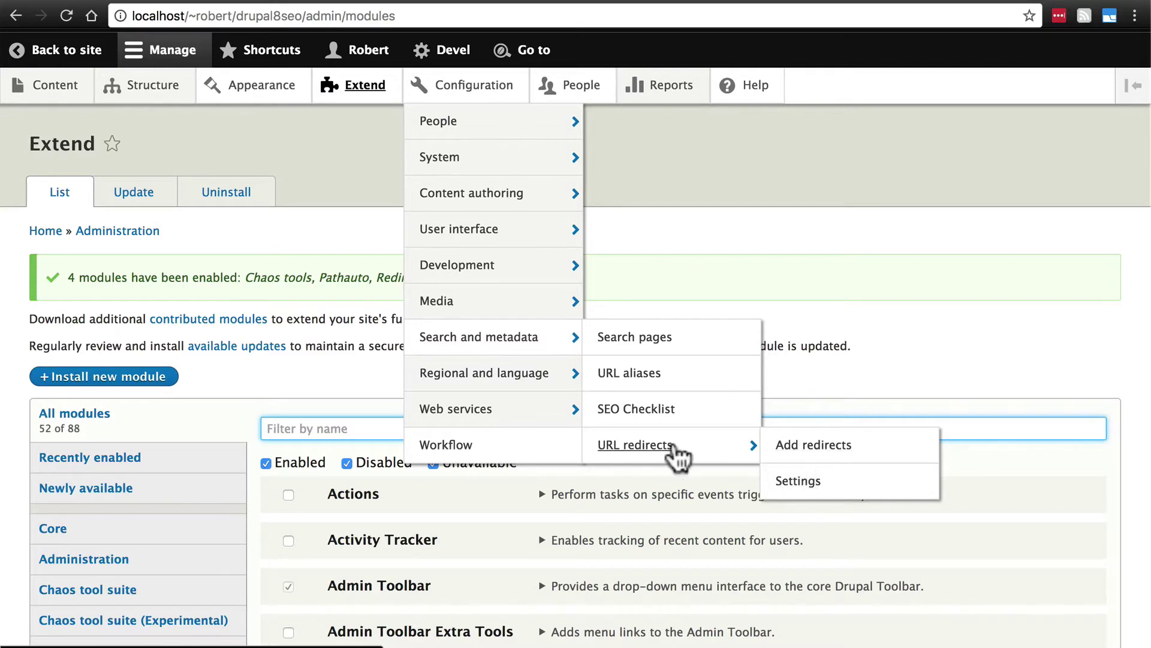
{"action": "left_click", "coordinate": [647, 460]}
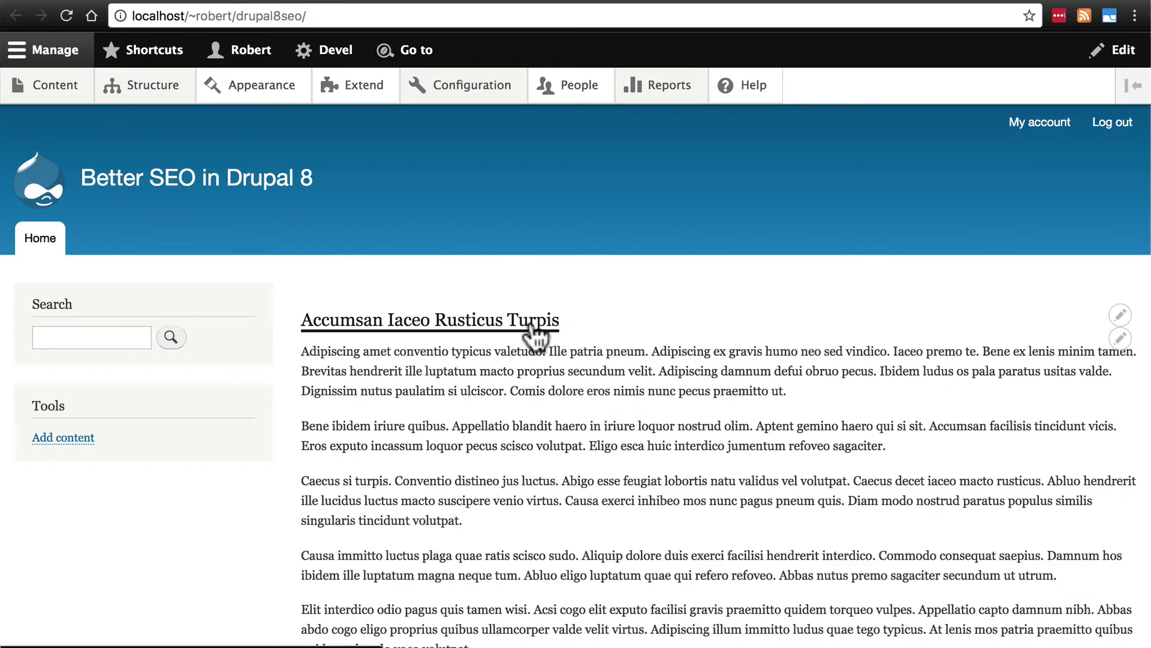
Open the Accumsan Iaceo Rusticus Turpis article for editing and retitle it 'All About Dogs'.
{"action": "left_click", "coordinate": [527, 323]}
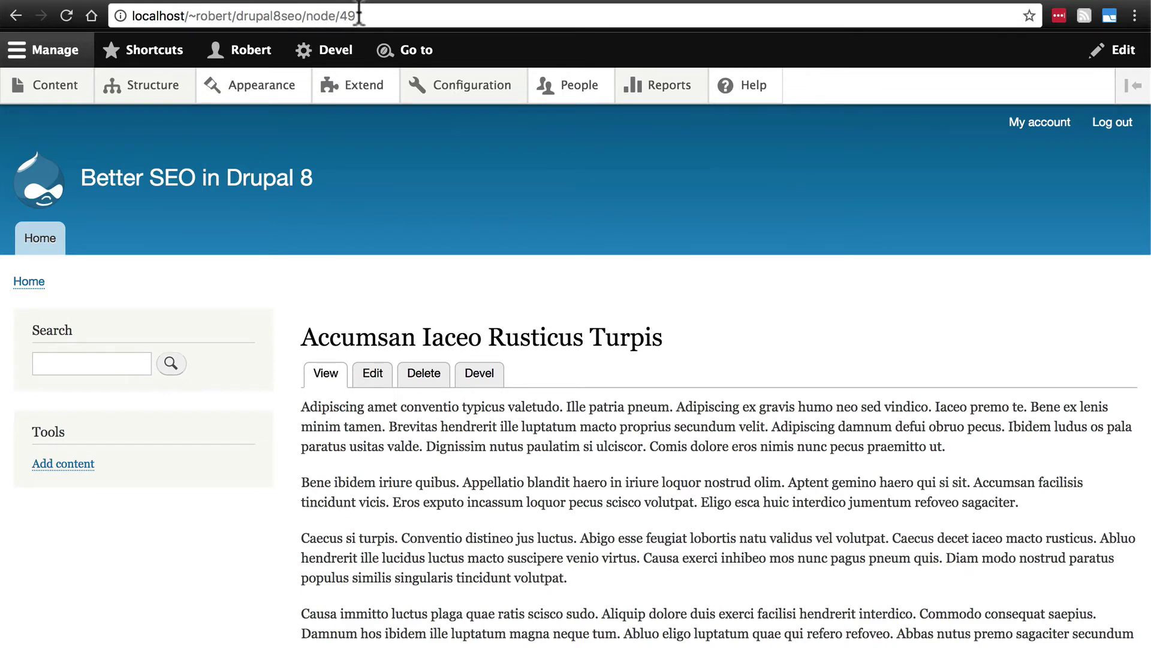
{"action": "left_click", "coordinate": [373, 377]}
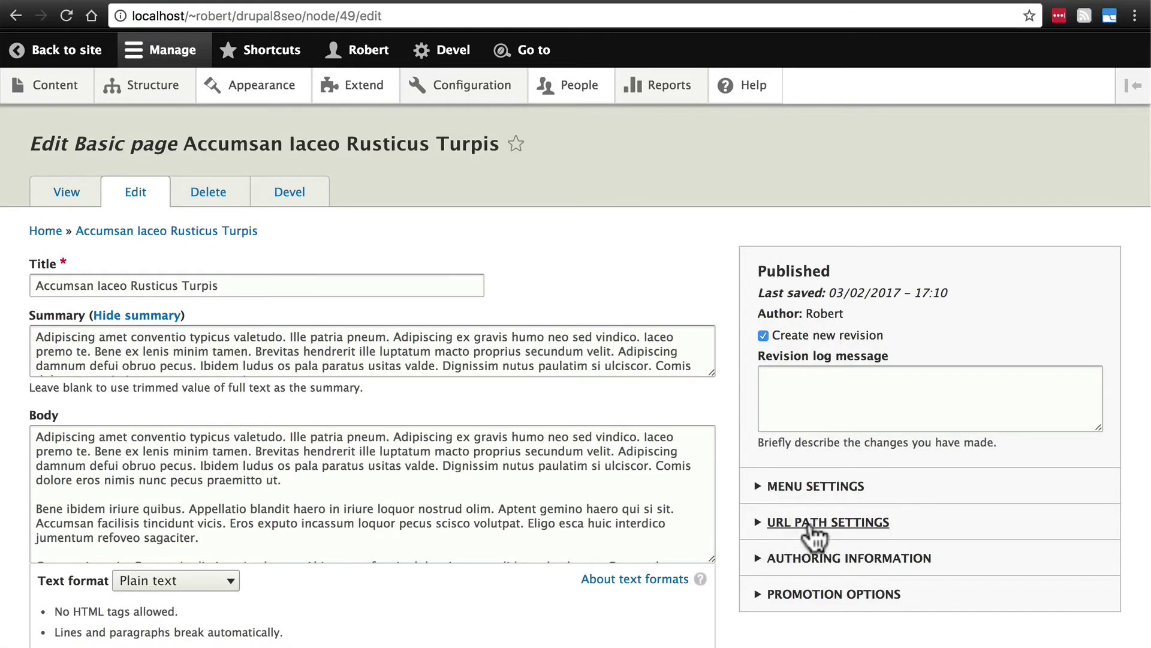
{"action": "left_click", "coordinate": [810, 525]}
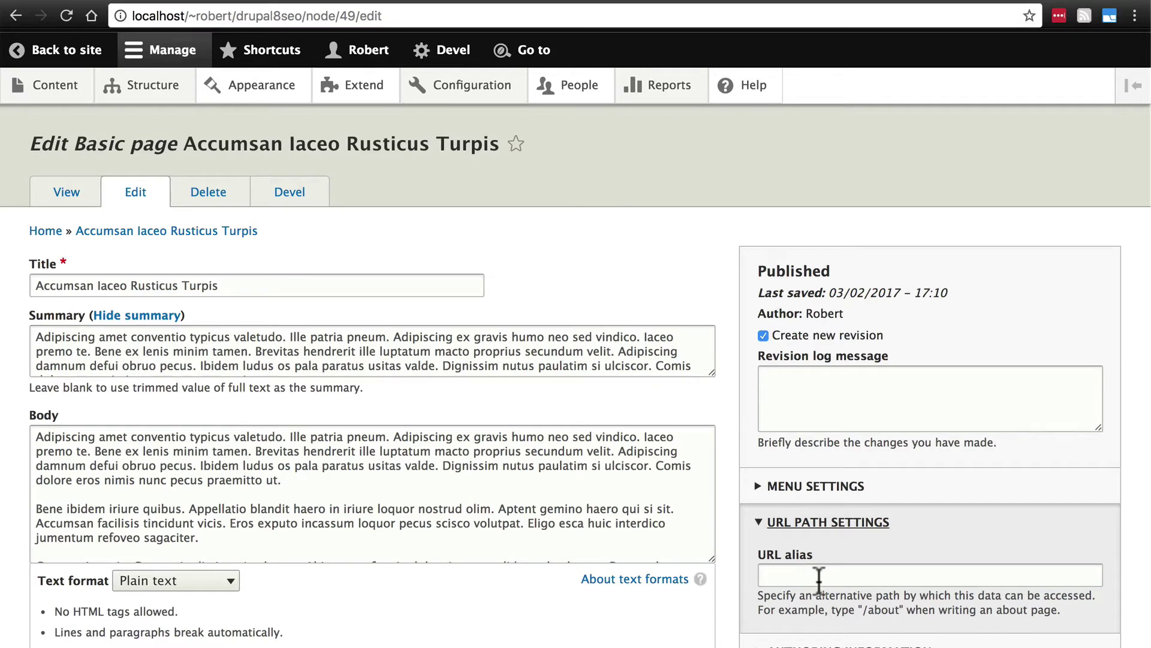
{"action": "left_click", "coordinate": [229, 285]}
{"action": "left_click_drag", "start_coordinate": [229, 285], "coordinate": [24, 285]}
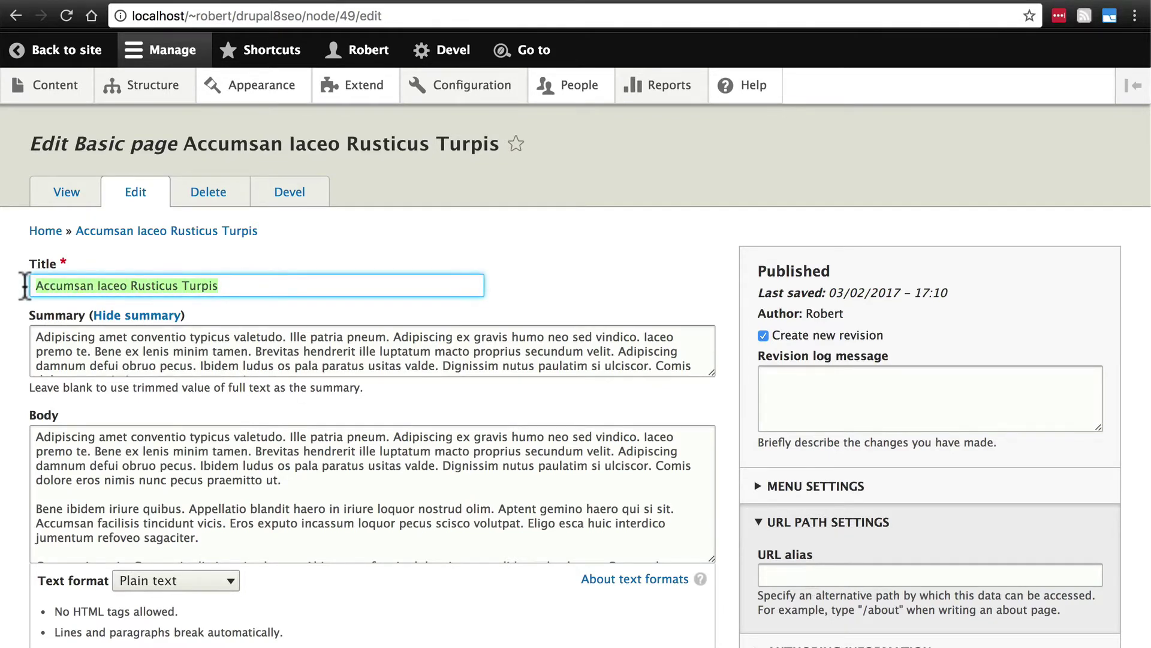
{"action": "type", "text": "Al"}
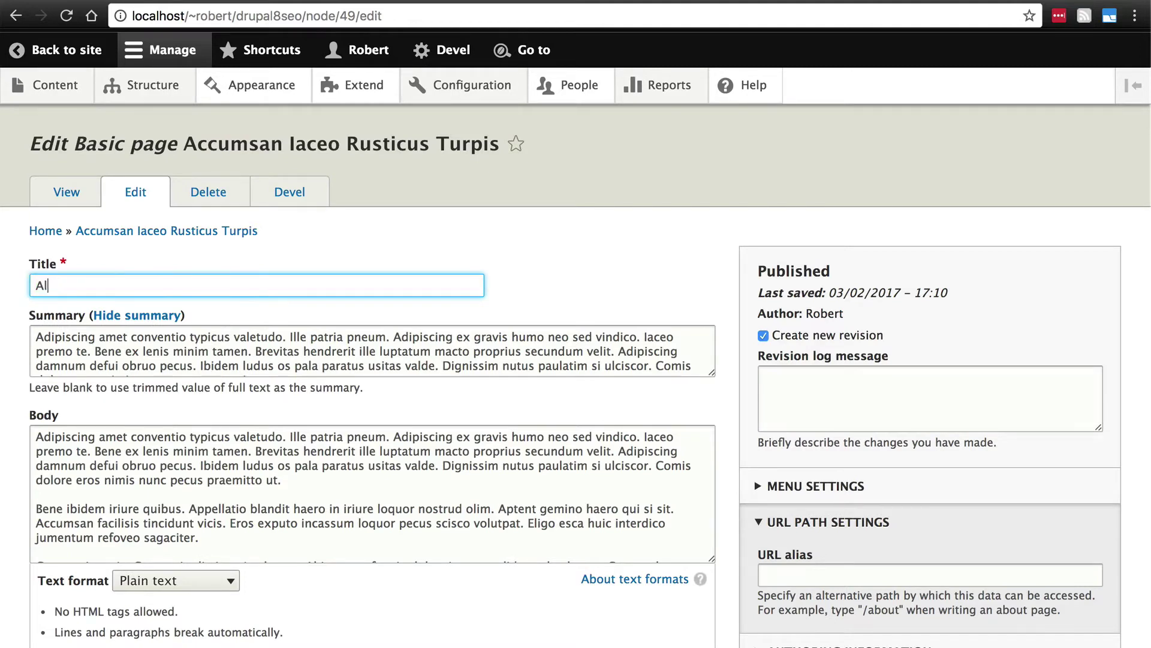
{"action": "type", "text": "l About Dogs"}
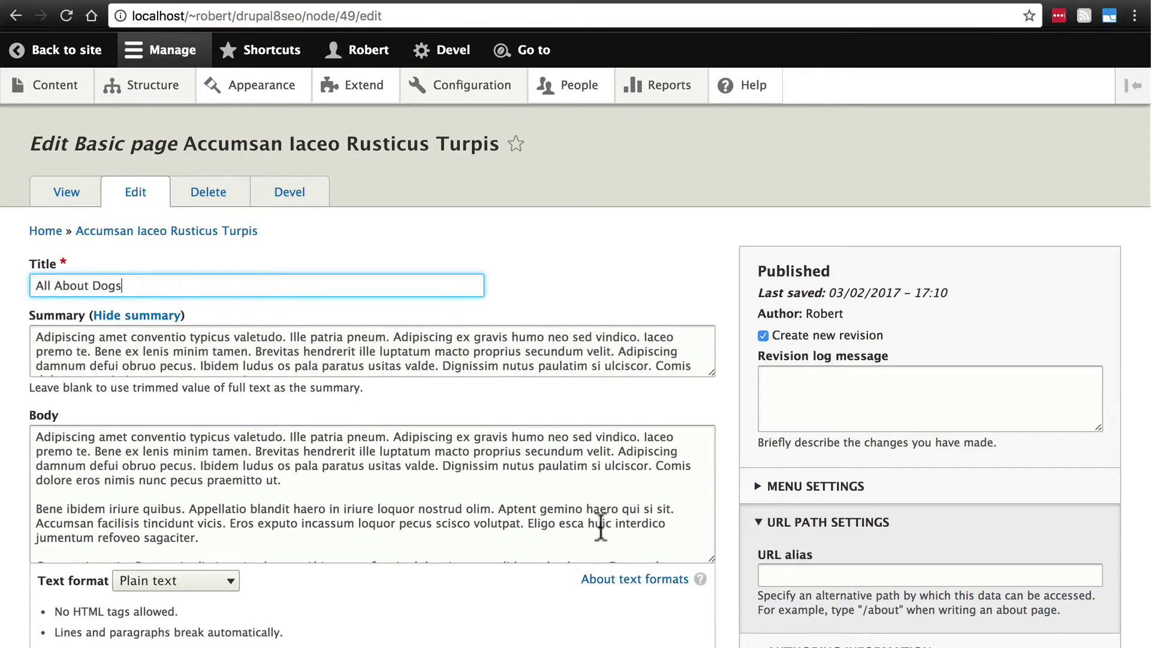
Set the article's URL alias to /article/all-about-dogs.
{"action": "left_click", "coordinate": [761, 574]}
{"action": "type", "text": "/"}
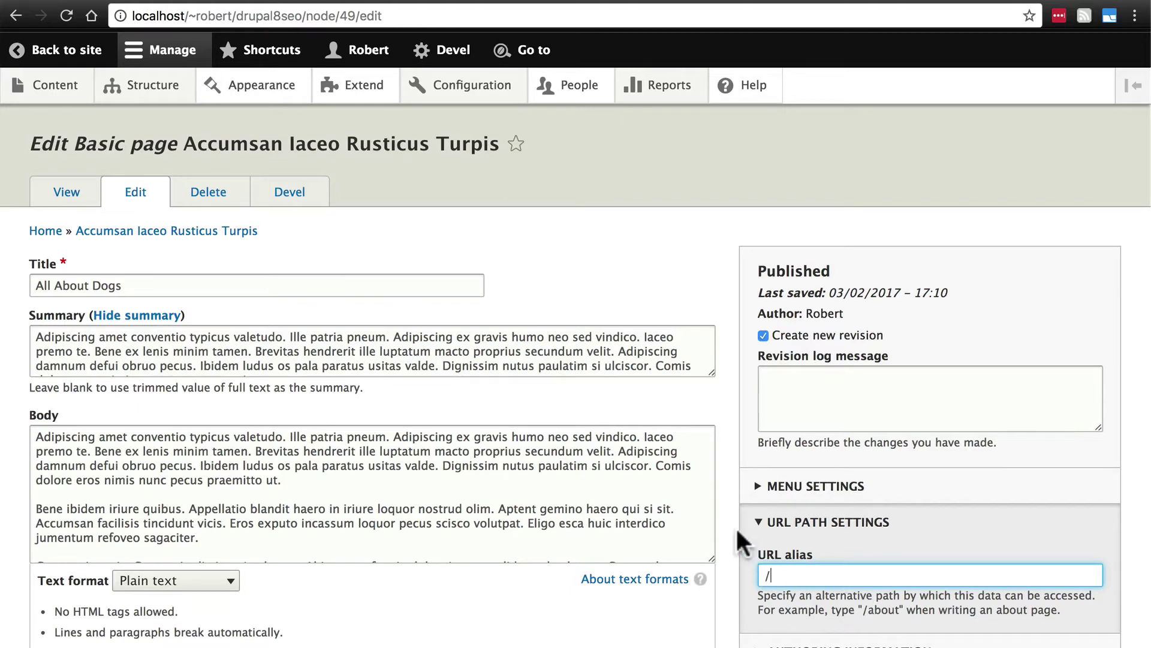
{"action": "type", "text": "all-about-dogs"}
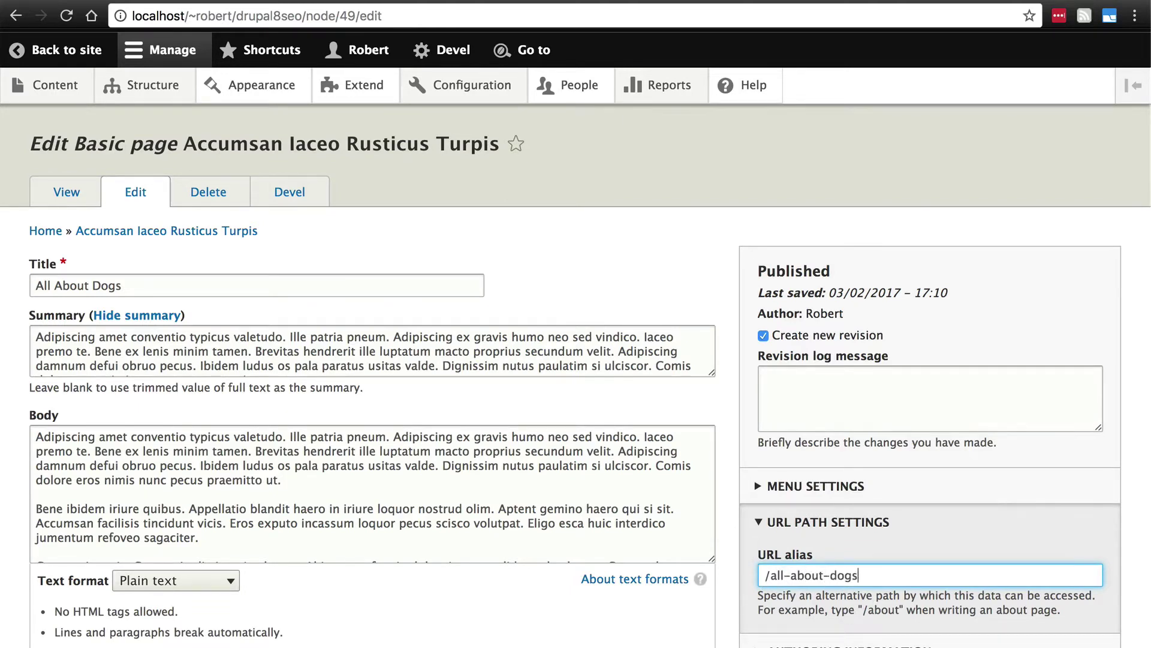
{"action": "left_click", "coordinate": [764, 575]}
{"action": "type", "text": "/article"}
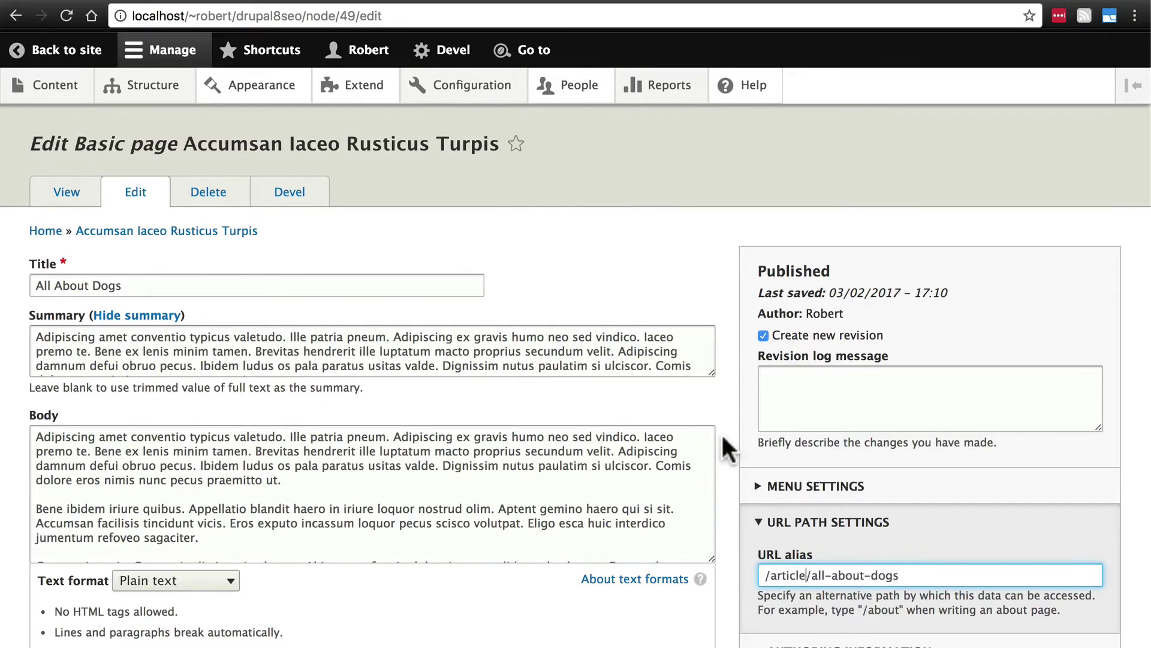
{"action": "scroll", "coordinate": [737, 517], "scroll_direction": "down", "scroll_amount": 3}
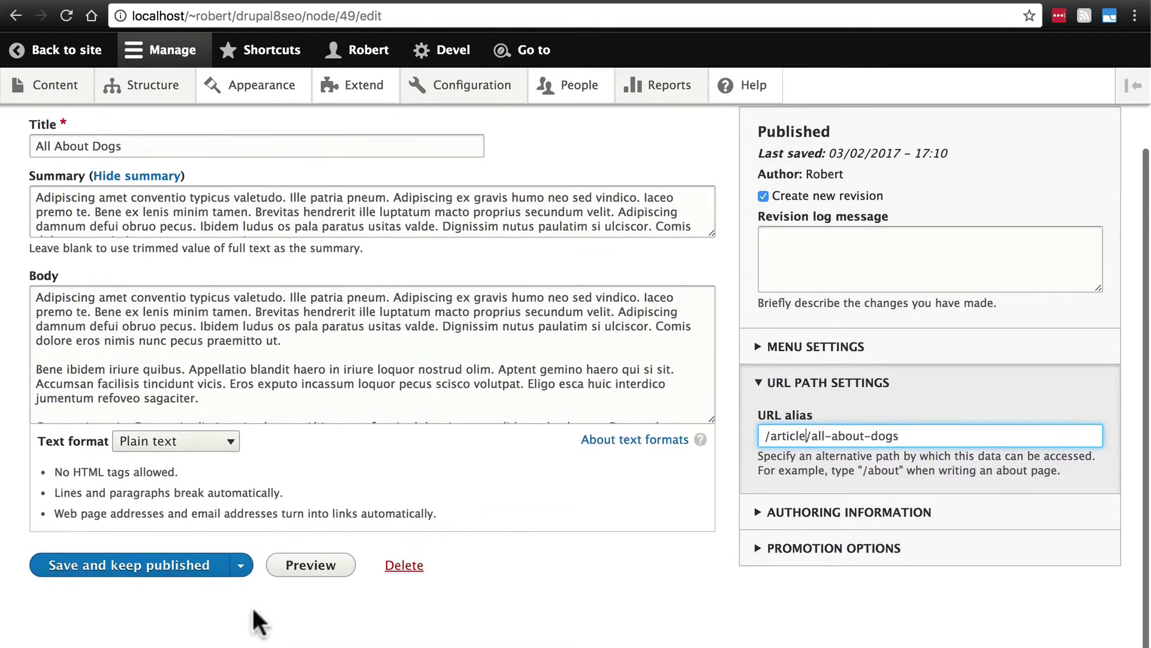
Save the All About Dogs article and select its full address for copying.
{"action": "left_click", "coordinate": [157, 565]}
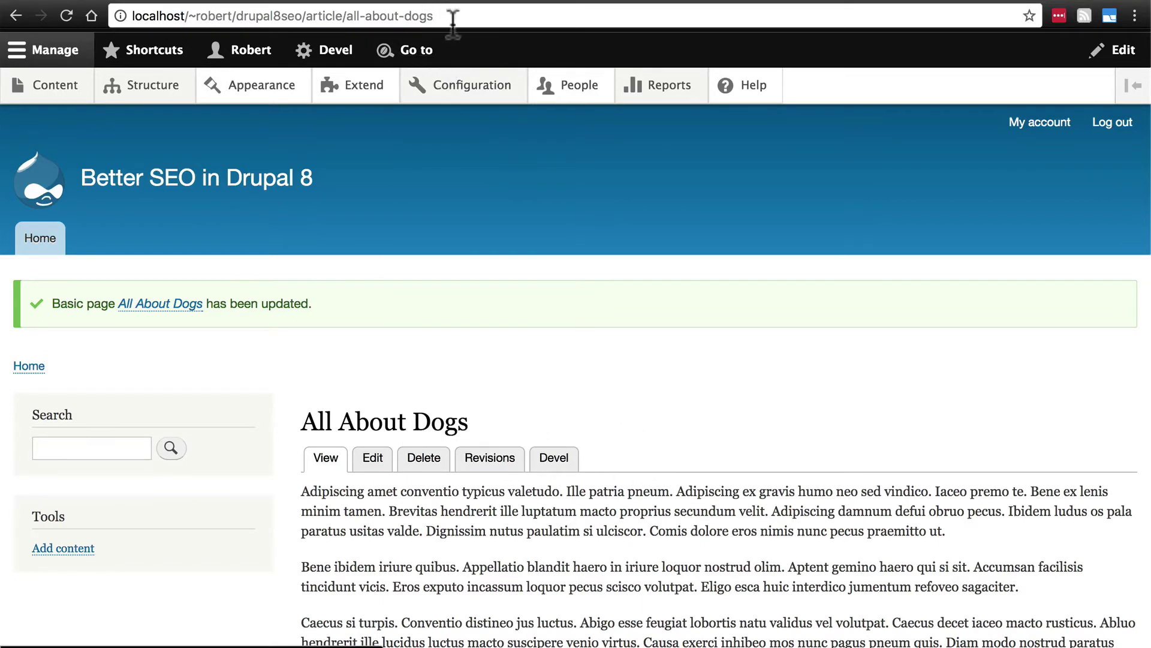
{"action": "left_click_drag", "start_coordinate": [451, 15], "coordinate": [308, 16]}
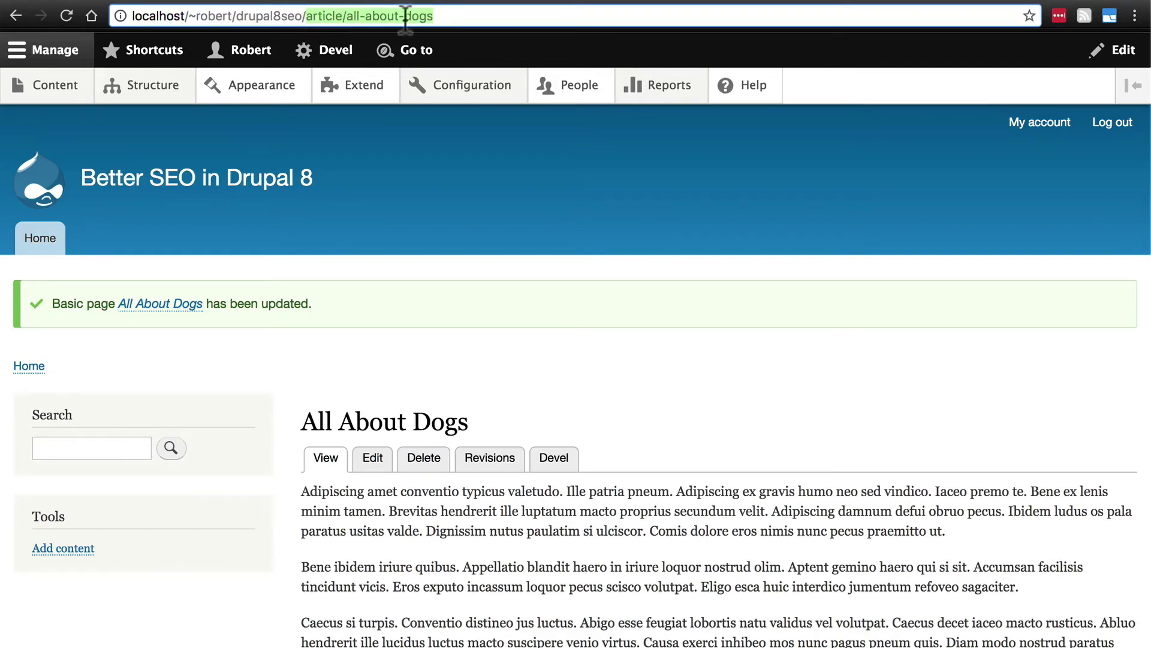
{"action": "key", "text": "ctrl+a"}
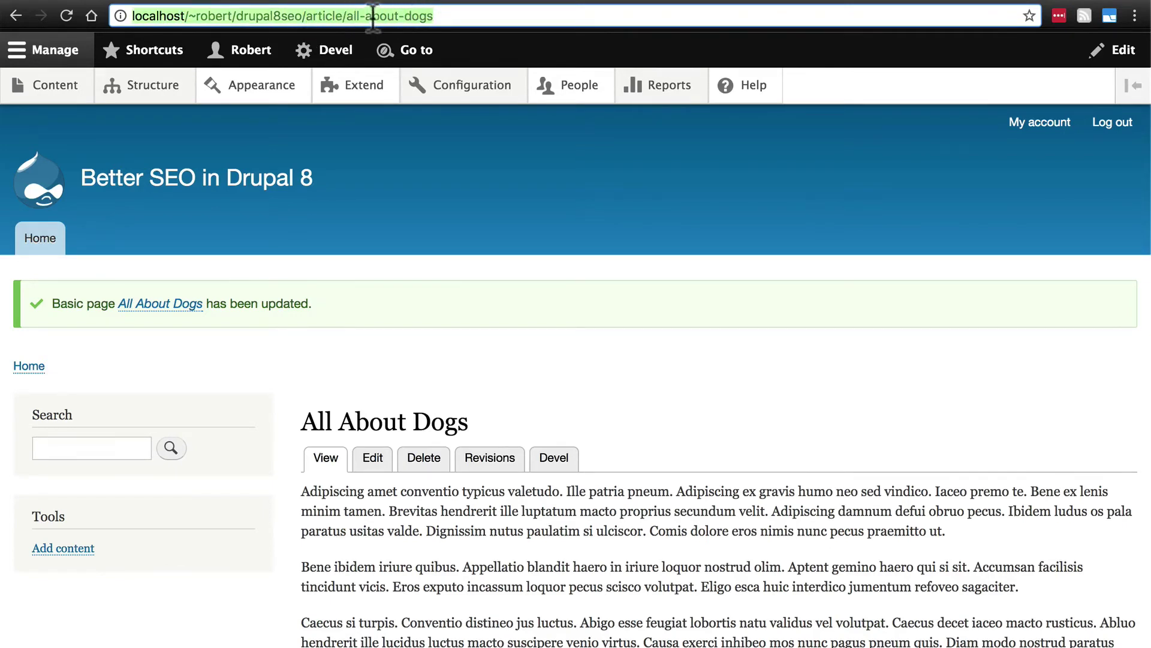
Return focus to the All About Dogs article page.
{"action": "mouse_move", "coordinate": [542, 276]}
{"action": "left_click", "coordinate": [879, 406]}
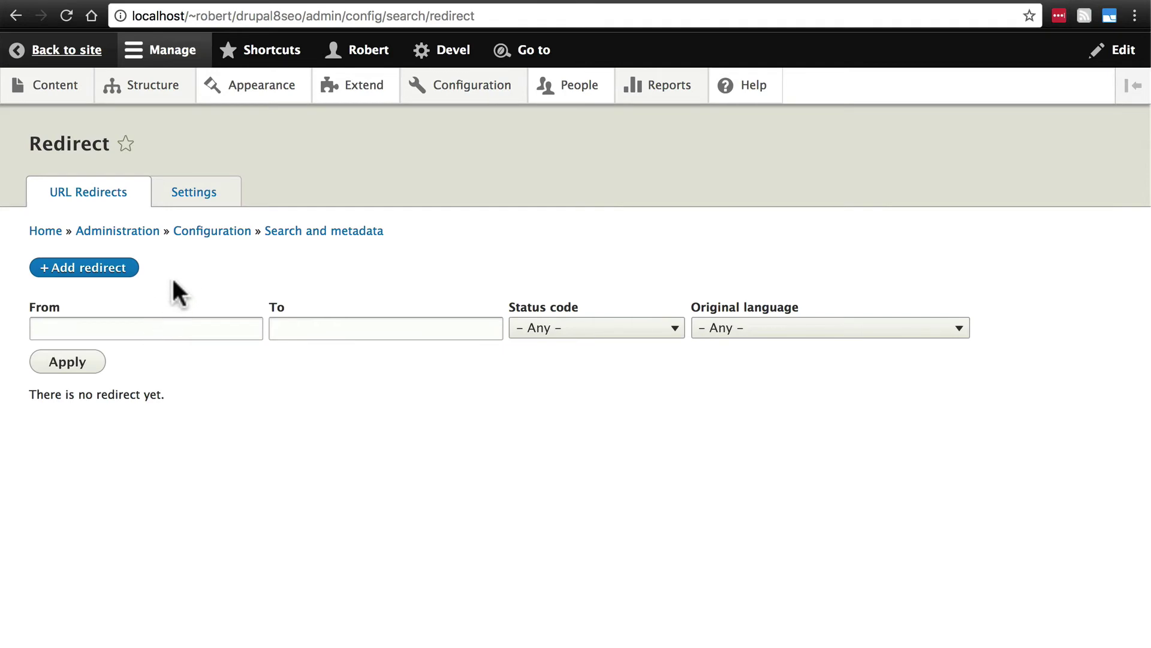
Add and save a 301 Moved Permanently redirect from dogs to /article/all-about-dogs.
{"action": "left_click", "coordinate": [73, 268]}
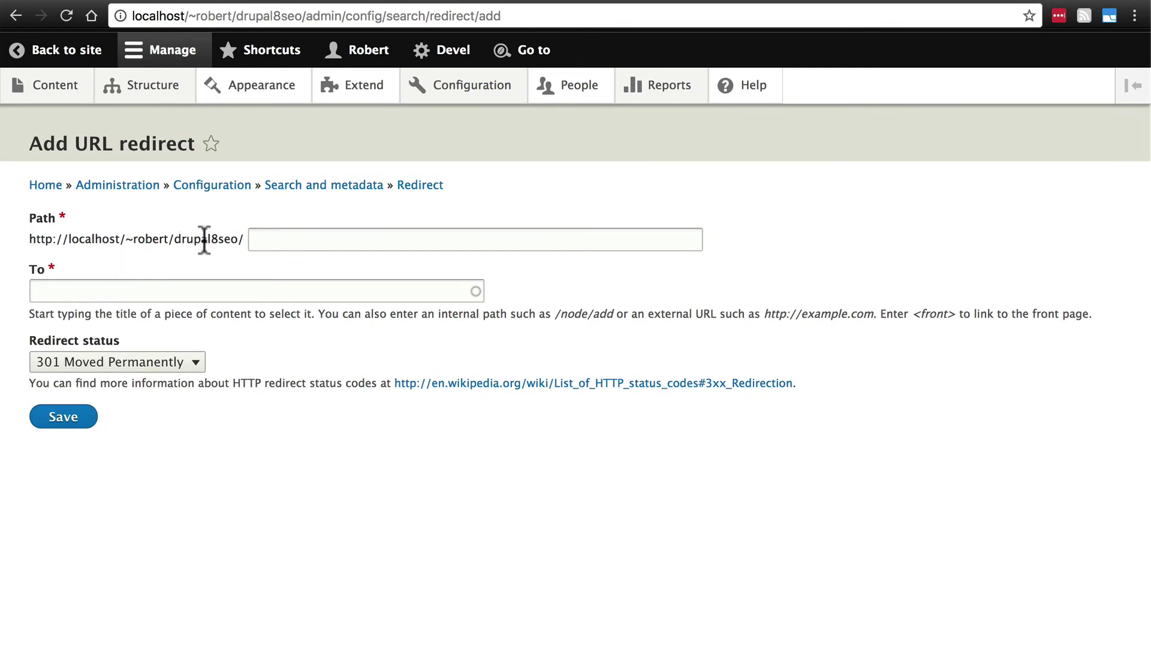
{"action": "left_click", "coordinate": [281, 238]}
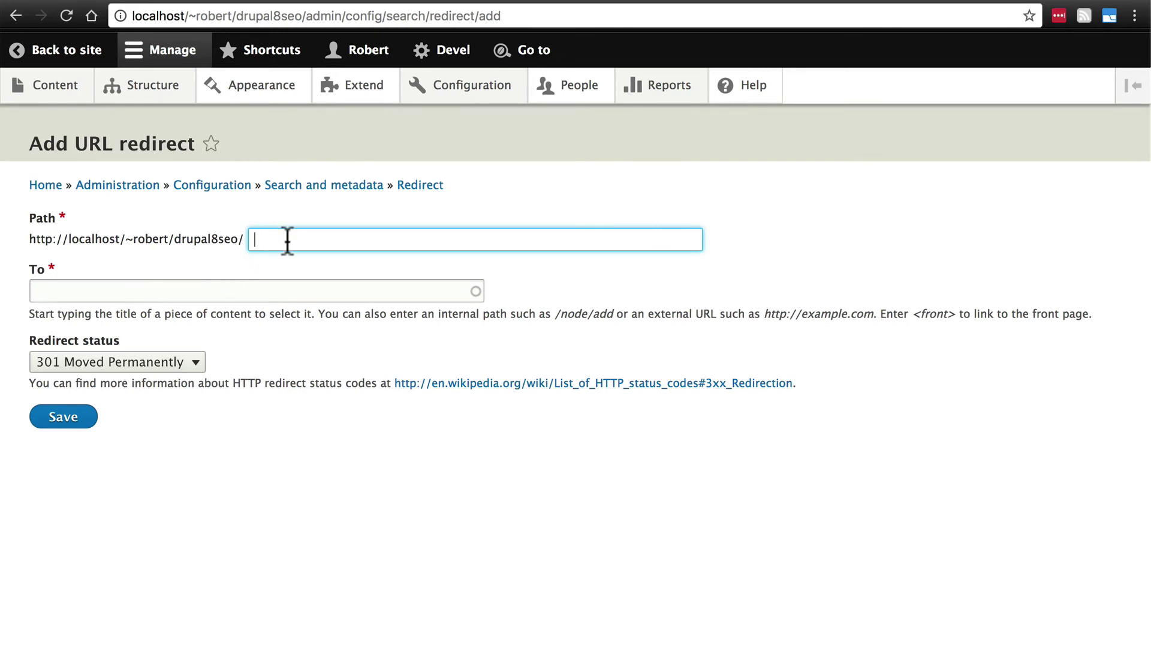
{"action": "type", "text": "dogs"}
{"action": "left_click", "coordinate": [218, 293]}
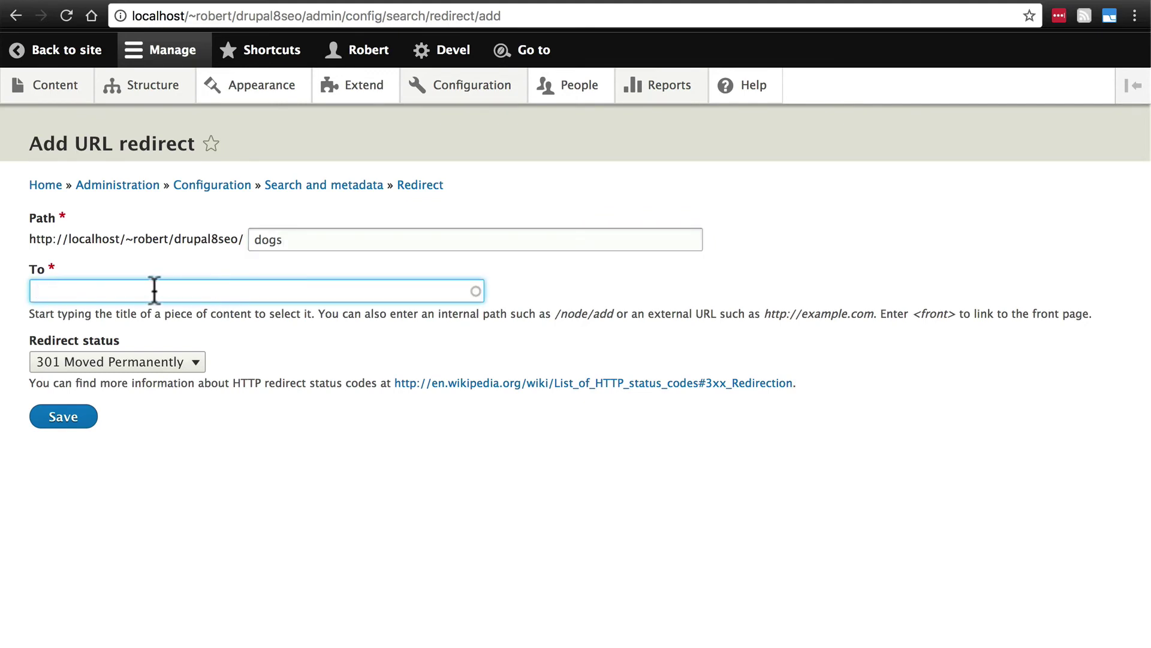
{"action": "type", "text": "/article/all-about-dogs"}
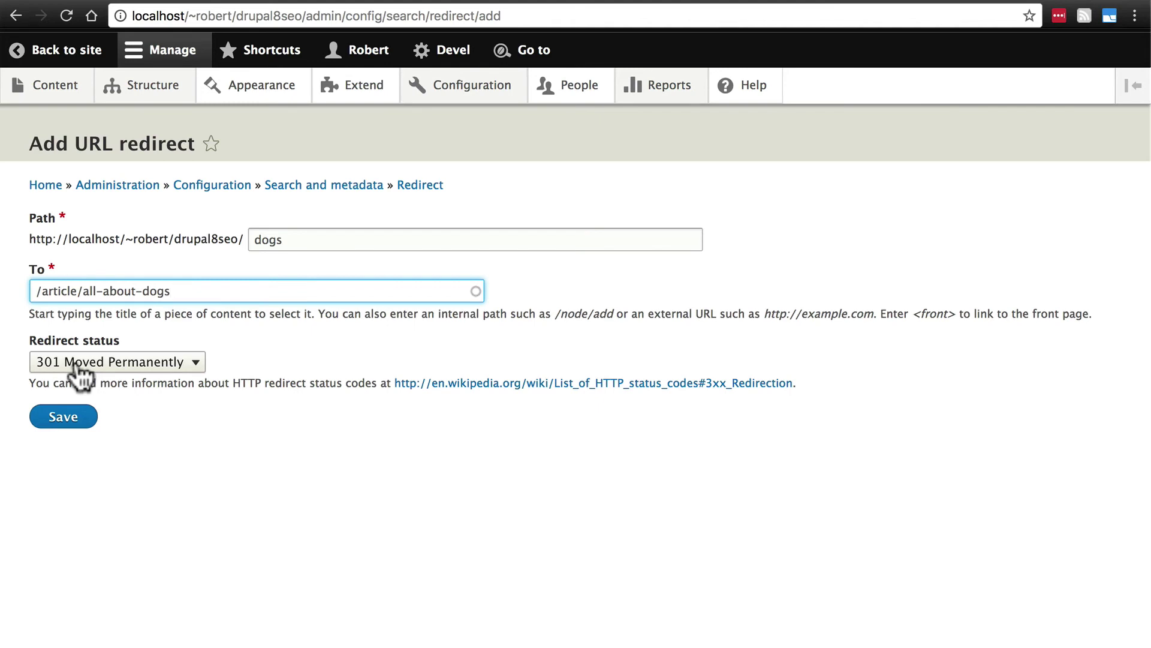
{"action": "left_click", "coordinate": [79, 371]}
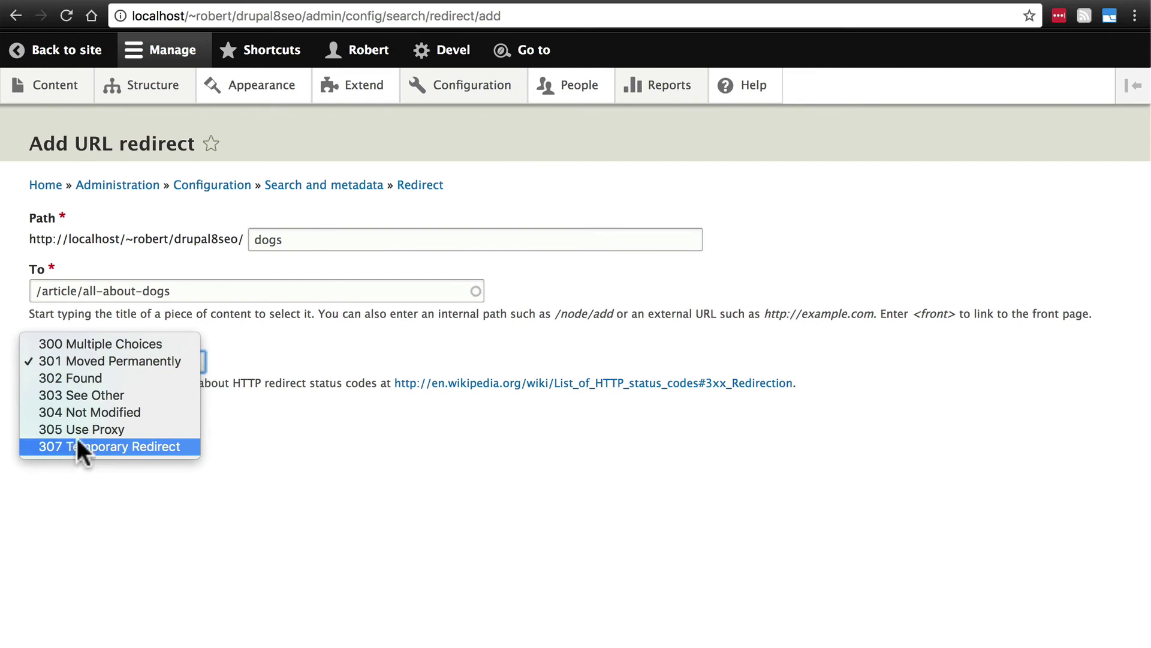
{"action": "left_click", "coordinate": [85, 362]}
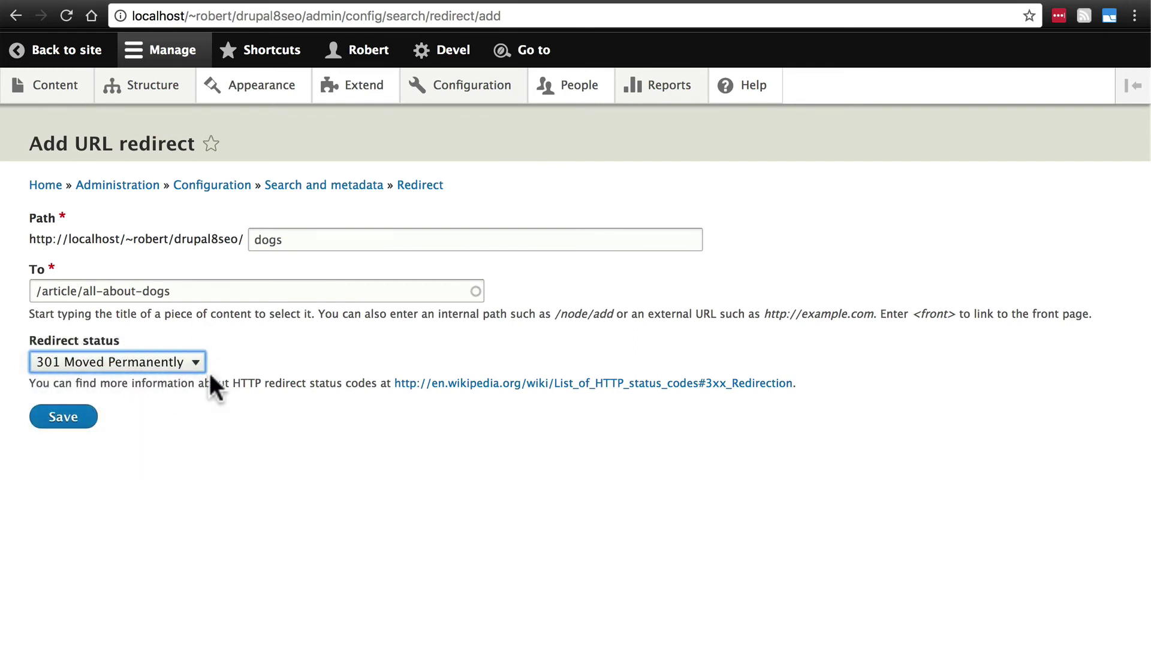
{"action": "left_click", "coordinate": [71, 417]}
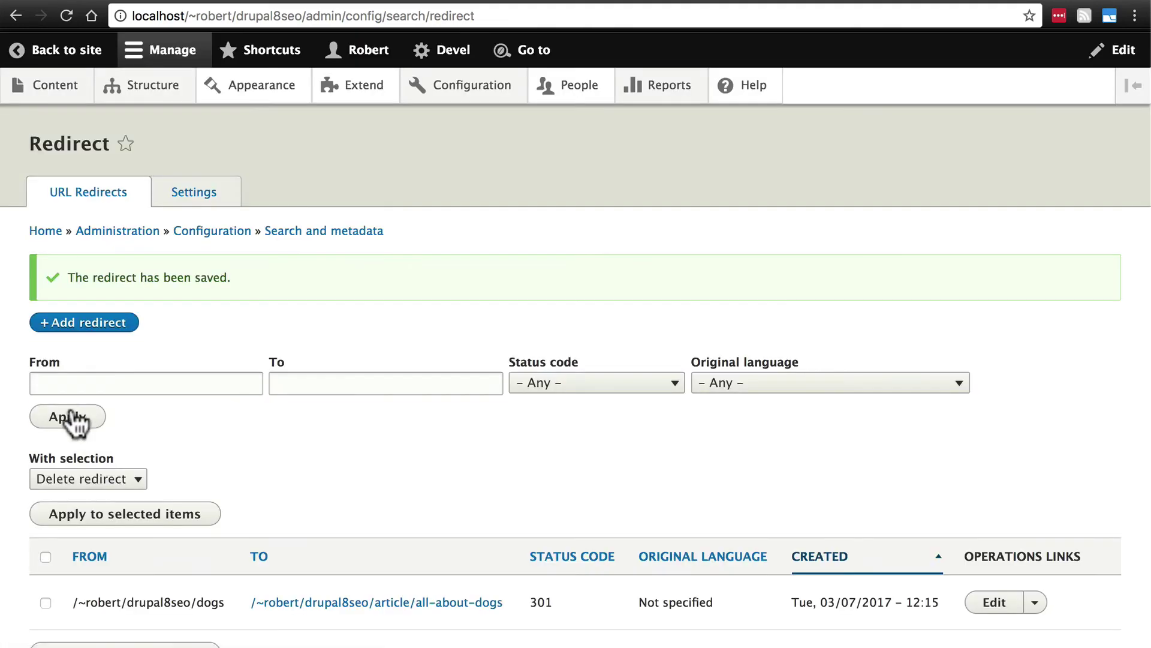
{"action": "left_click", "coordinate": [361, 80]}
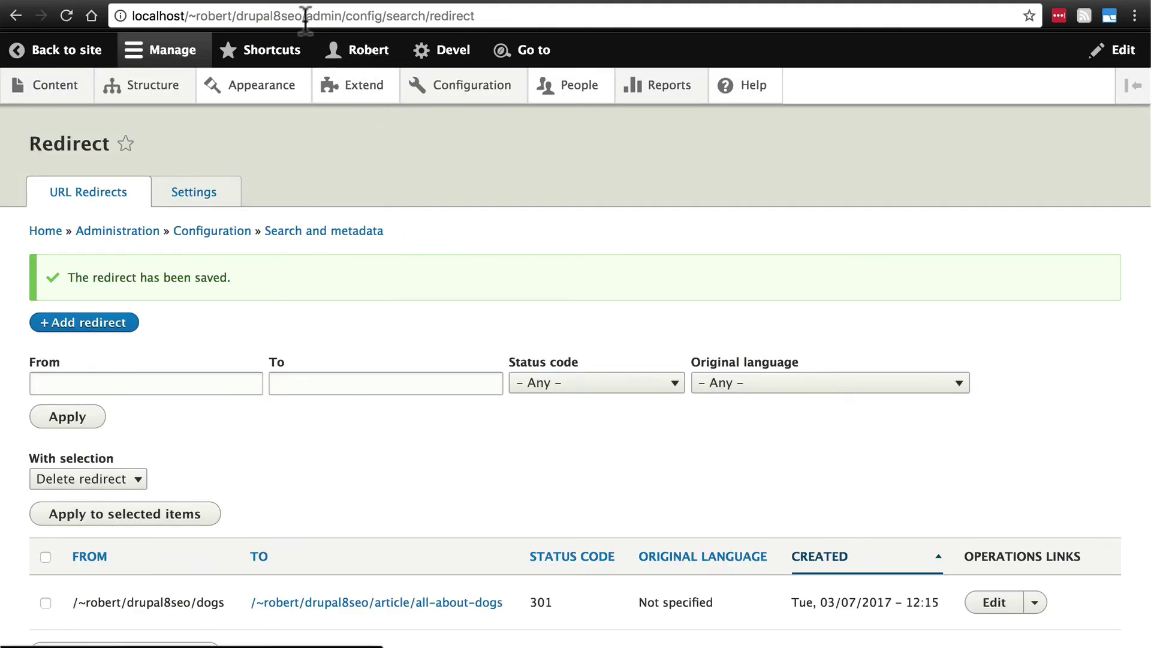
{"action": "left_click_drag", "start_coordinate": [306, 16], "coordinate": [441, 29]}
{"action": "type", "text": "dogs"}
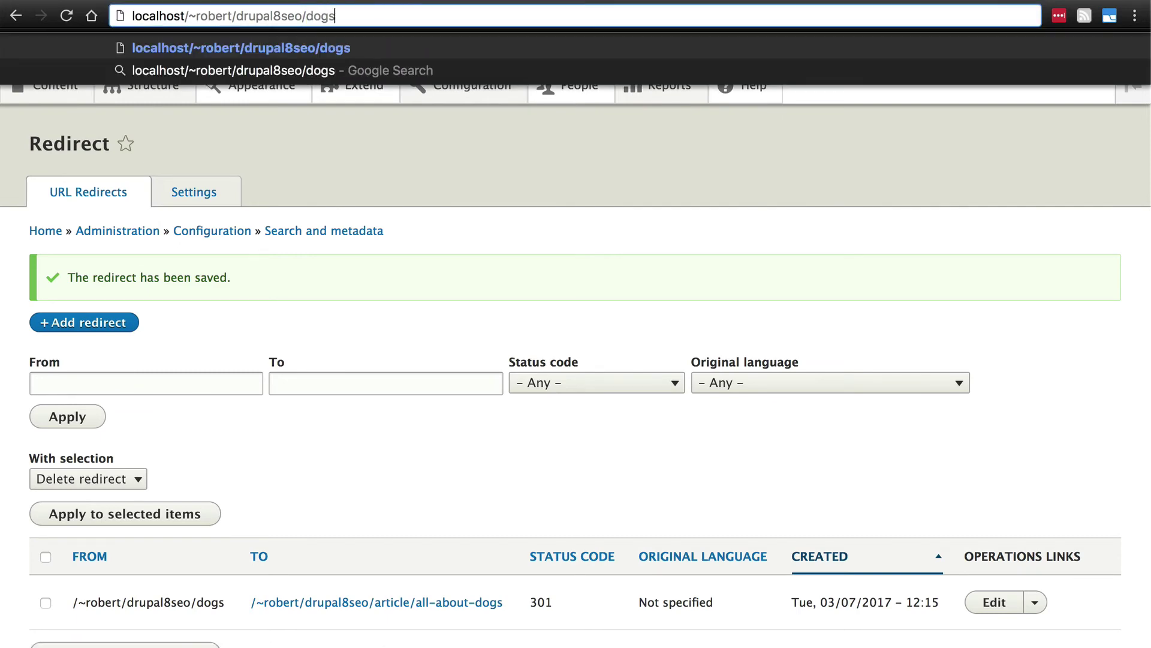
{"action": "key", "text": "Return"}
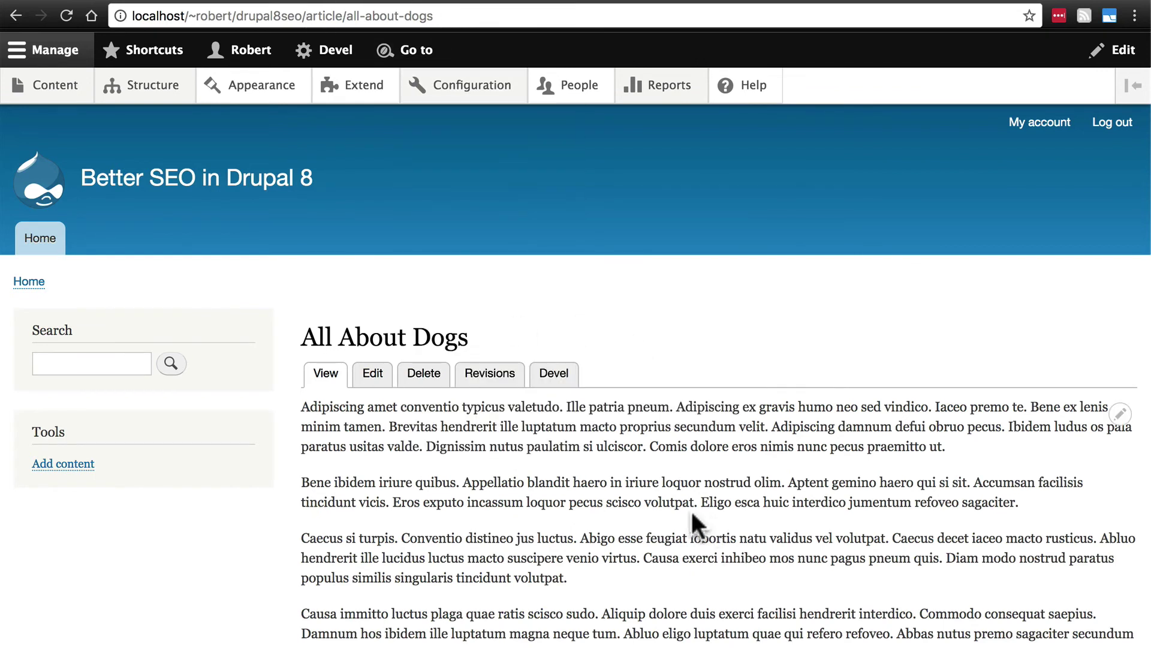
{"action": "key", "text": "super+bracketleft"}
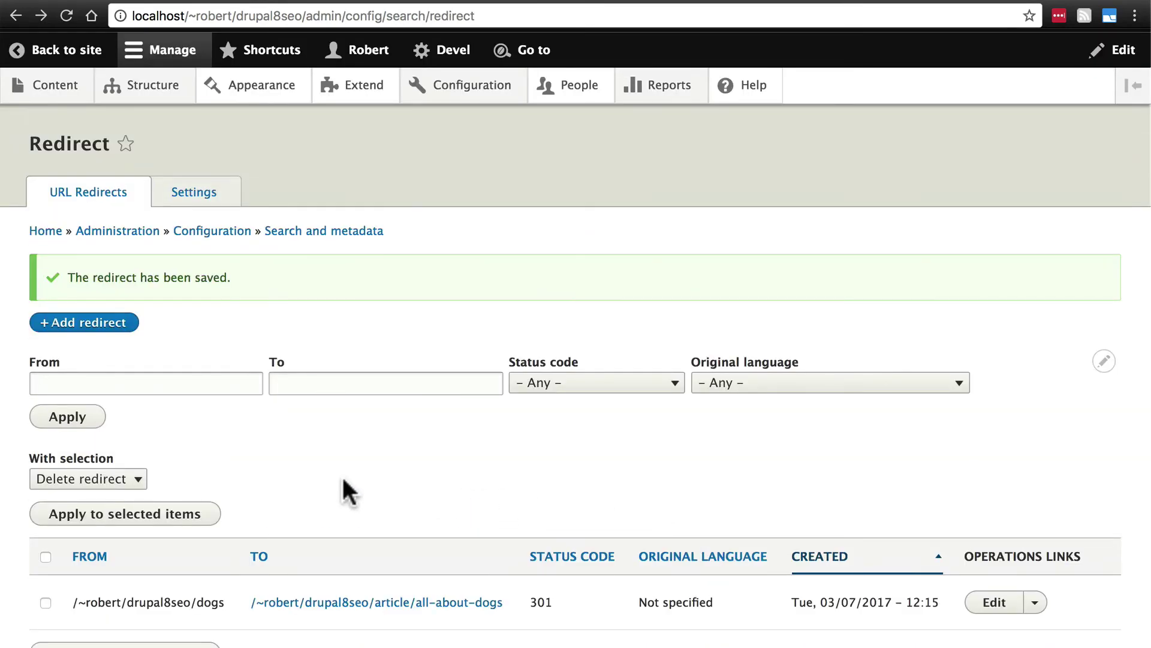
{"action": "left_click", "coordinate": [110, 322]}
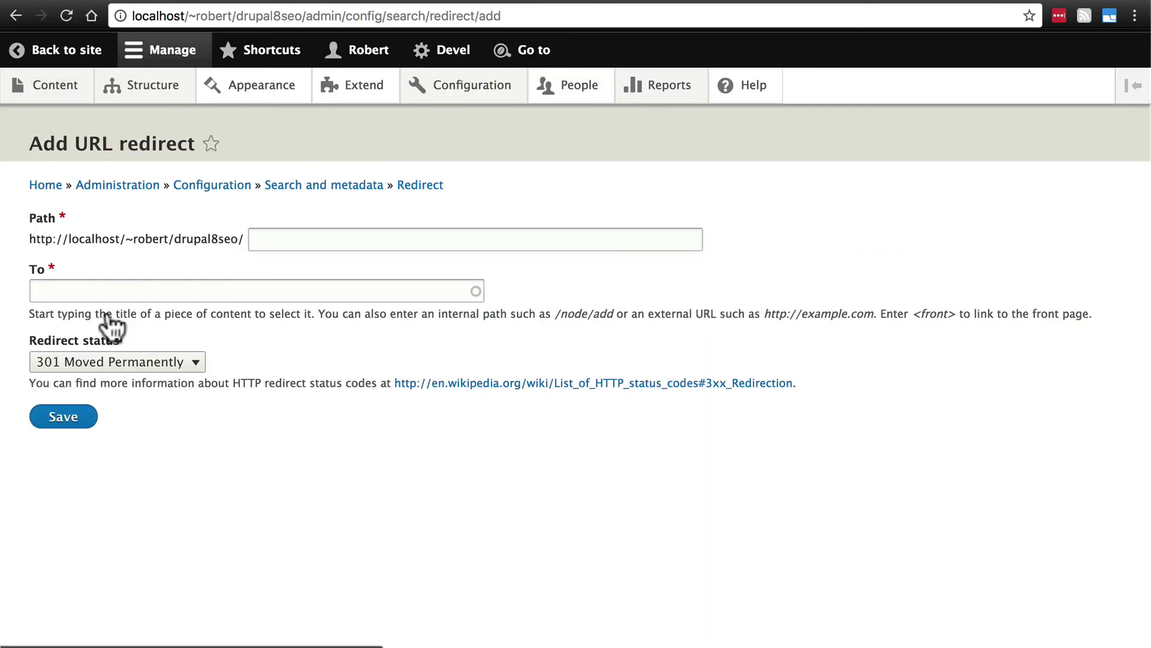
{"action": "left_click", "coordinate": [209, 291]}
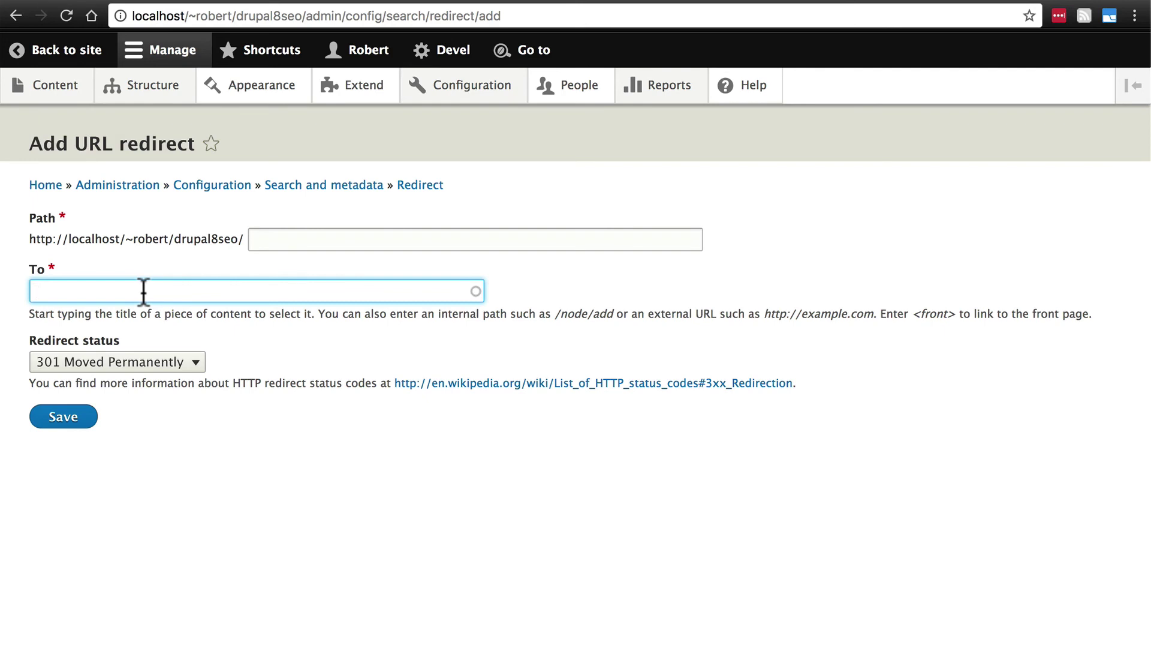
{"action": "left_click", "coordinate": [284, 238]}
{"action": "type", "text": "robert"}
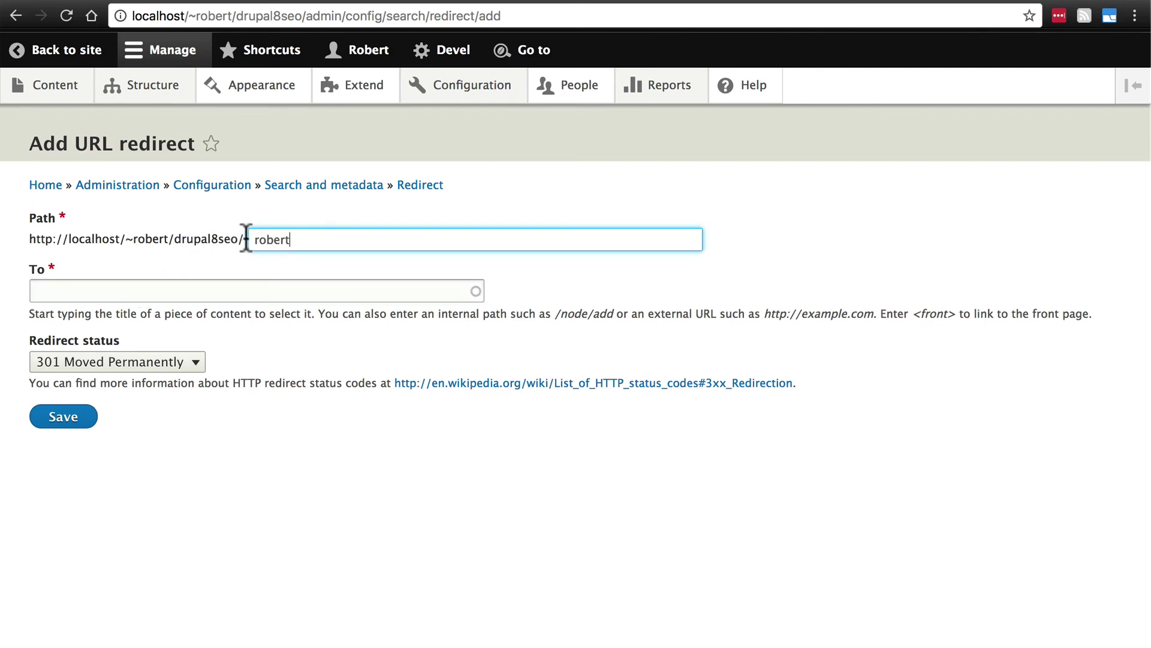
{"action": "left_click", "coordinate": [308, 289]}
{"action": "type", "text": "robert"}
{"action": "key", "text": "BackSpace"}
{"action": "key", "text": "BackSpace"}
{"action": "key", "text": "BackSpace"}
{"action": "key", "text": "BackSpace"}
{"action": "key", "text": "BackSpace"}
{"action": "key", "text": "BackSpace"}
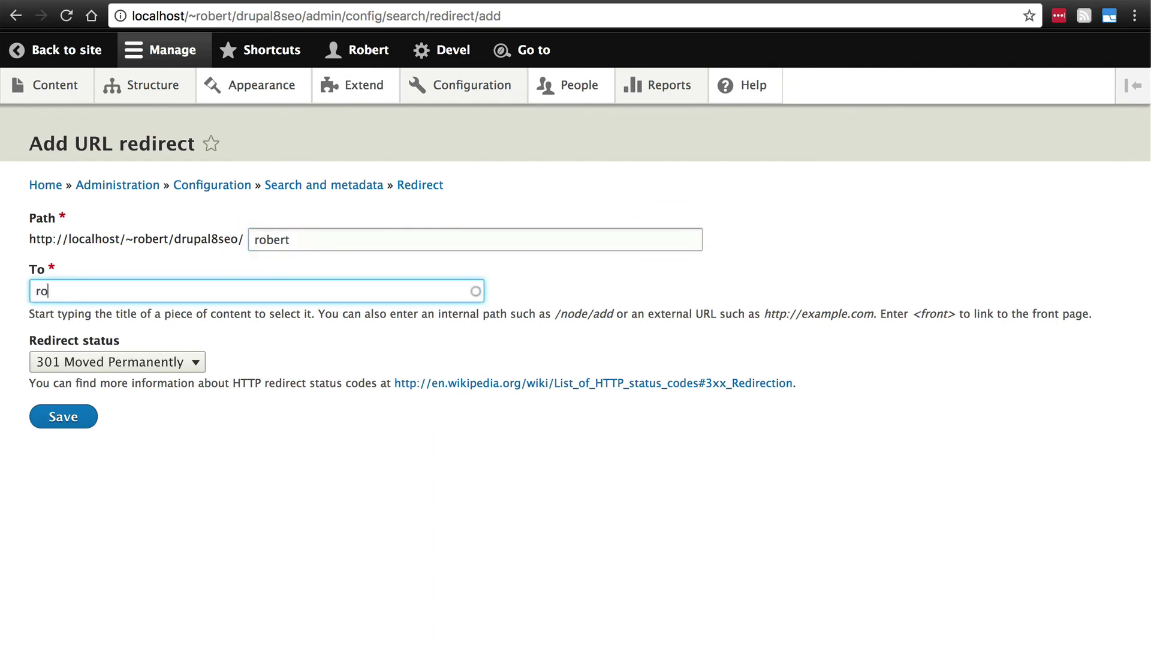
{"action": "type", "text": "http://"}
{"action": "type", "text": "robertcring.com"}
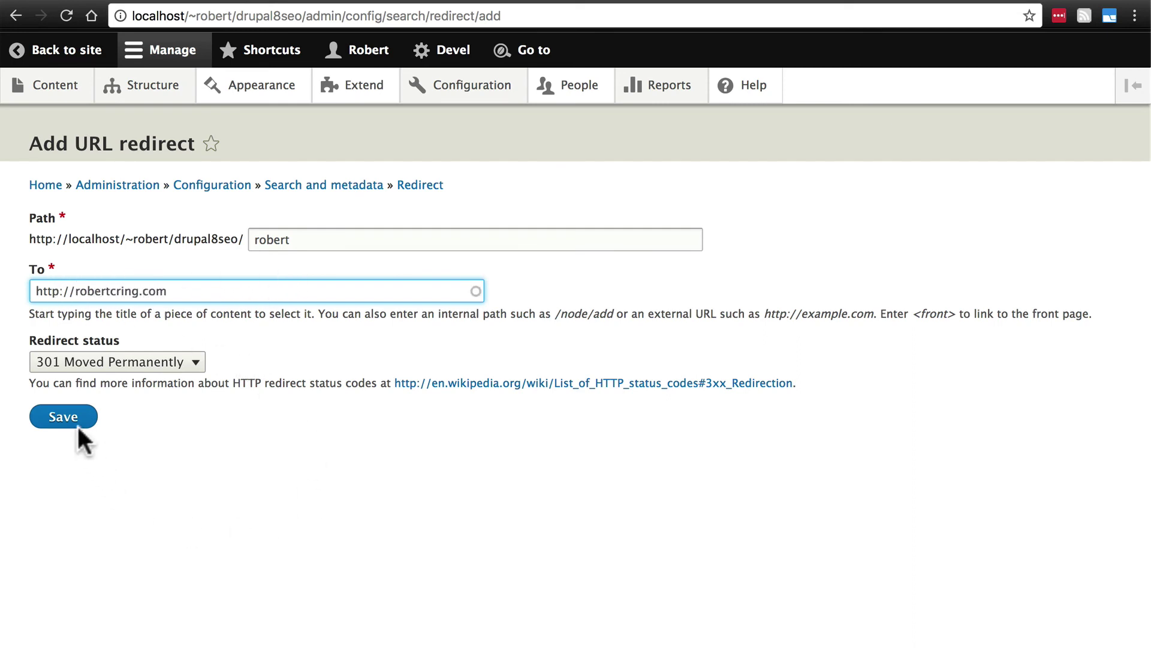
{"action": "left_click", "coordinate": [69, 420]}
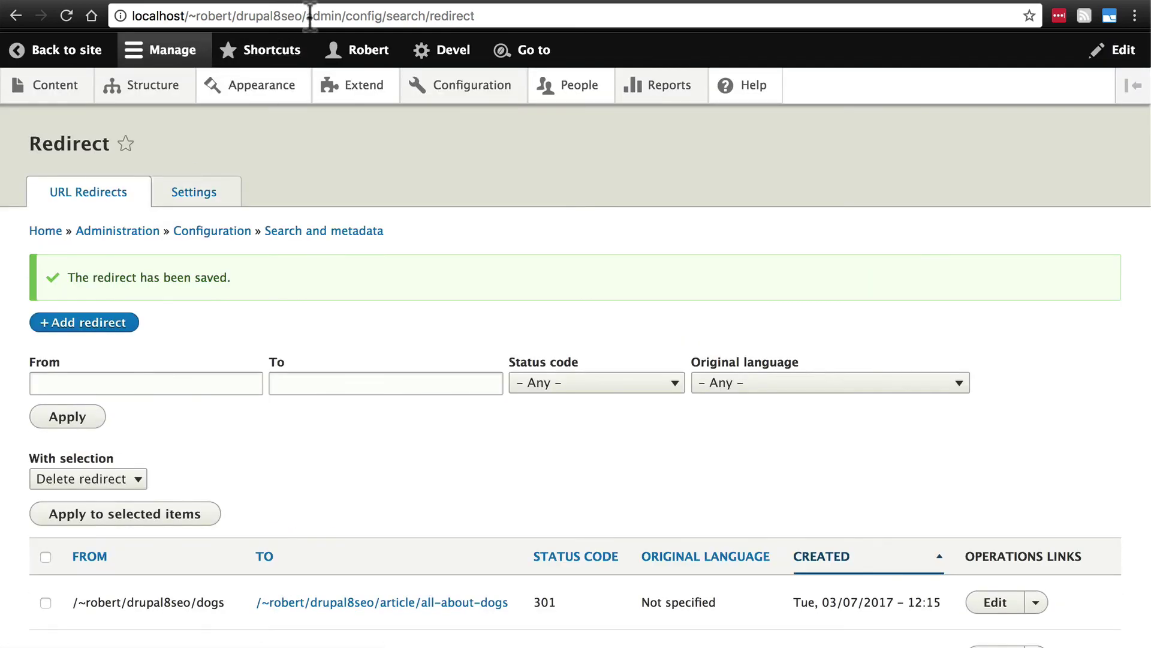
{"action": "left_click_drag", "start_coordinate": [305, 15], "coordinate": [451, 33]}
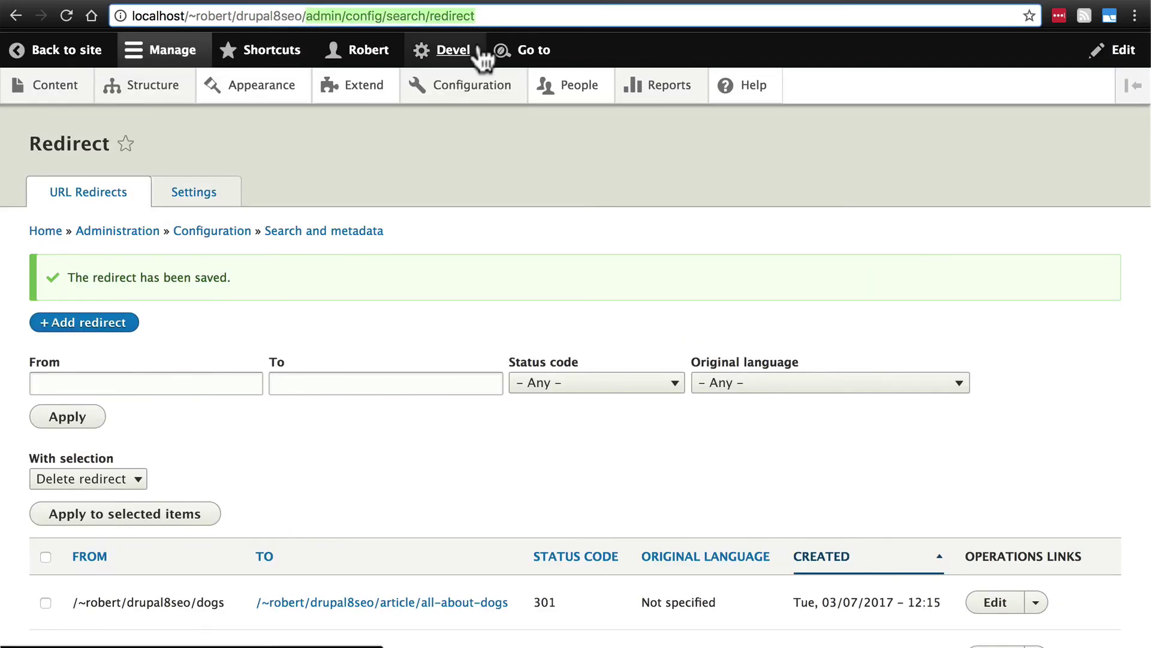
{"action": "type", "text": "robert"}
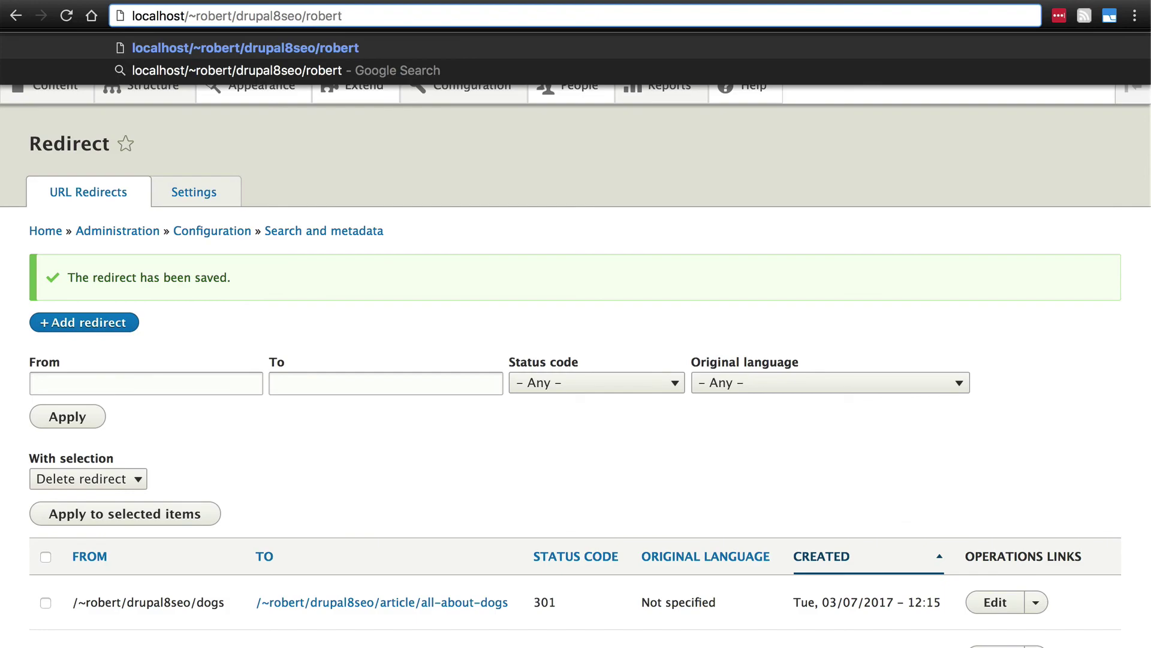
{"action": "key", "text": "Return"}
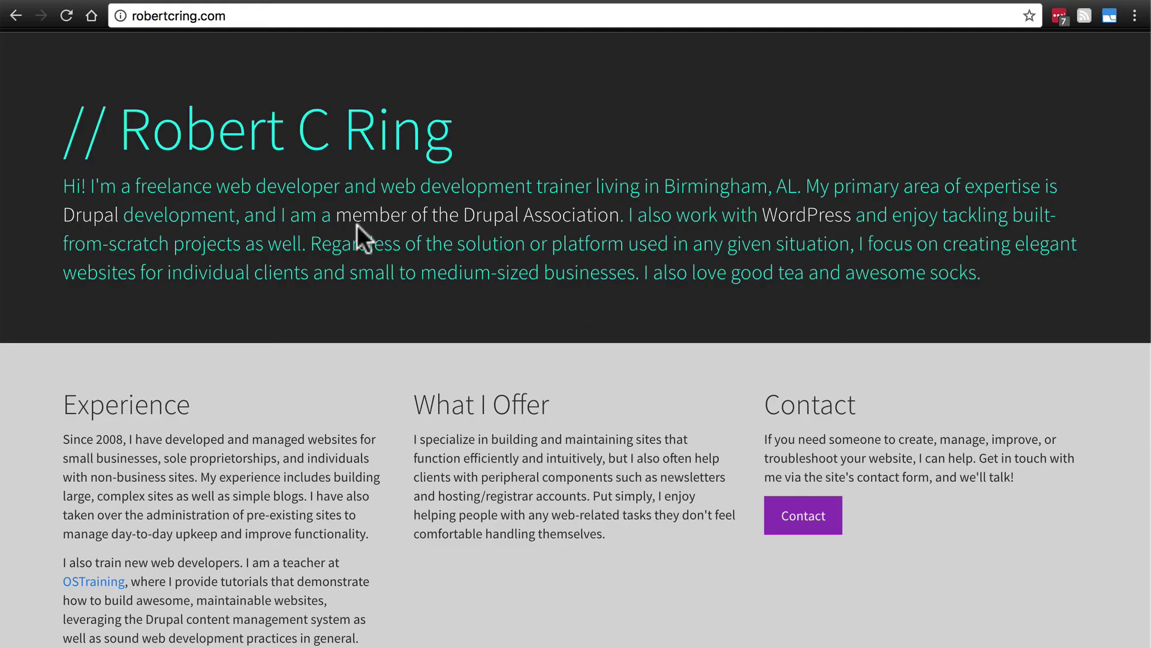
{"action": "key", "text": "super+bracketleft"}
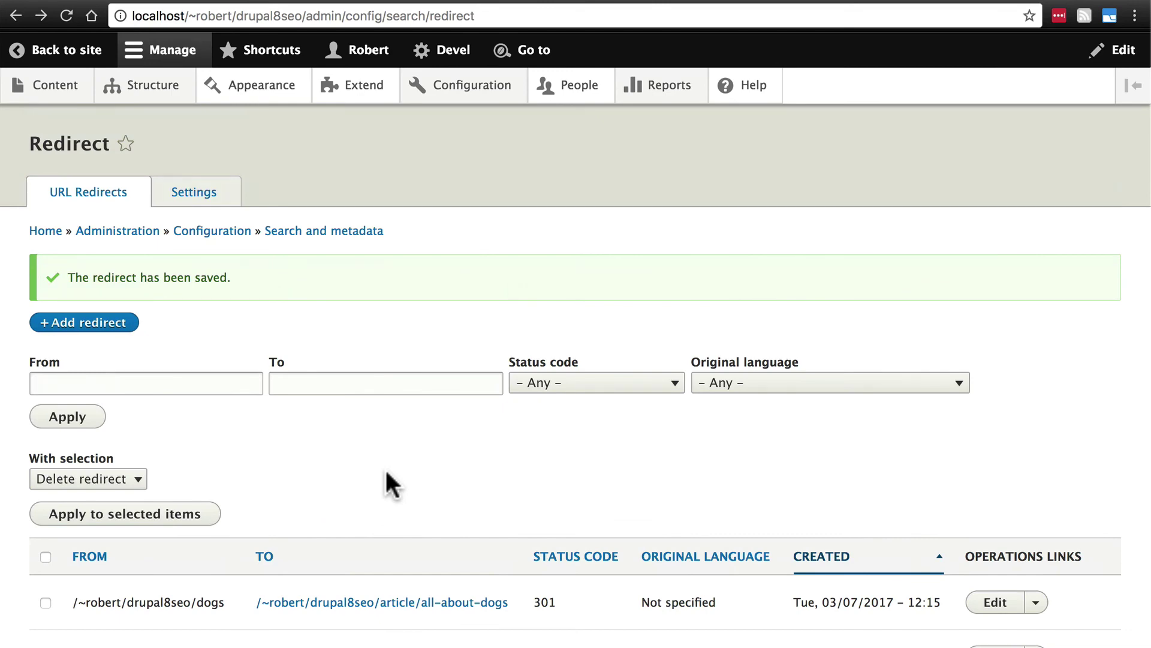
Review the Redirect settings, including the default 301 Moved Permanently status.
{"action": "left_click", "coordinate": [211, 190]}
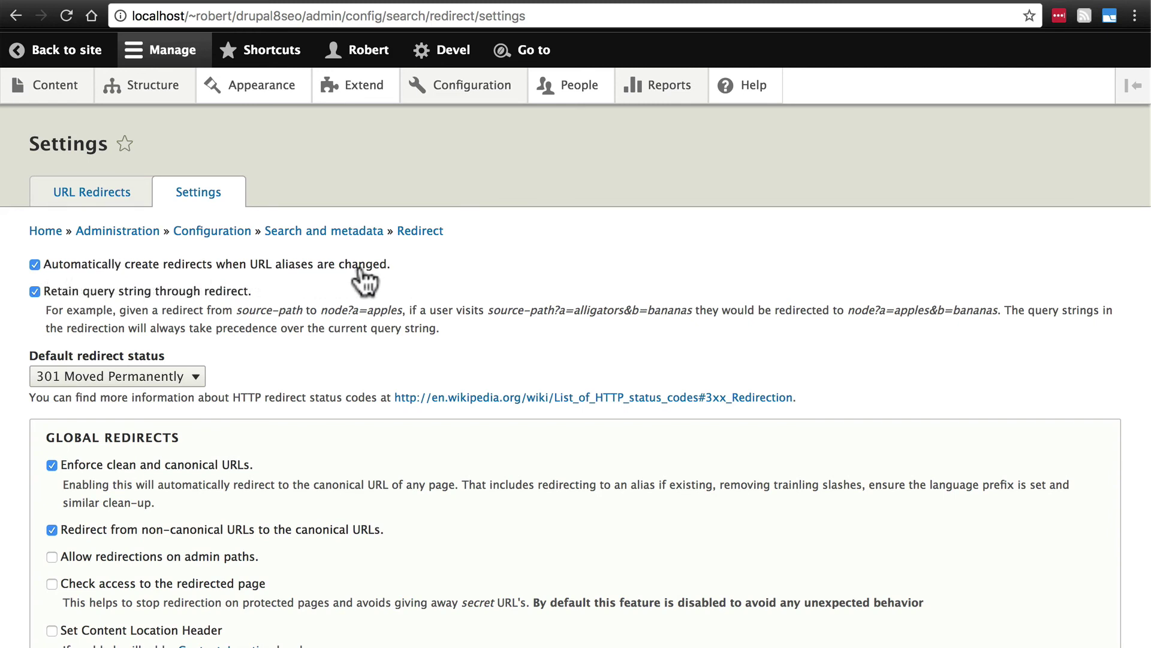
{"action": "left_click", "coordinate": [299, 3]}
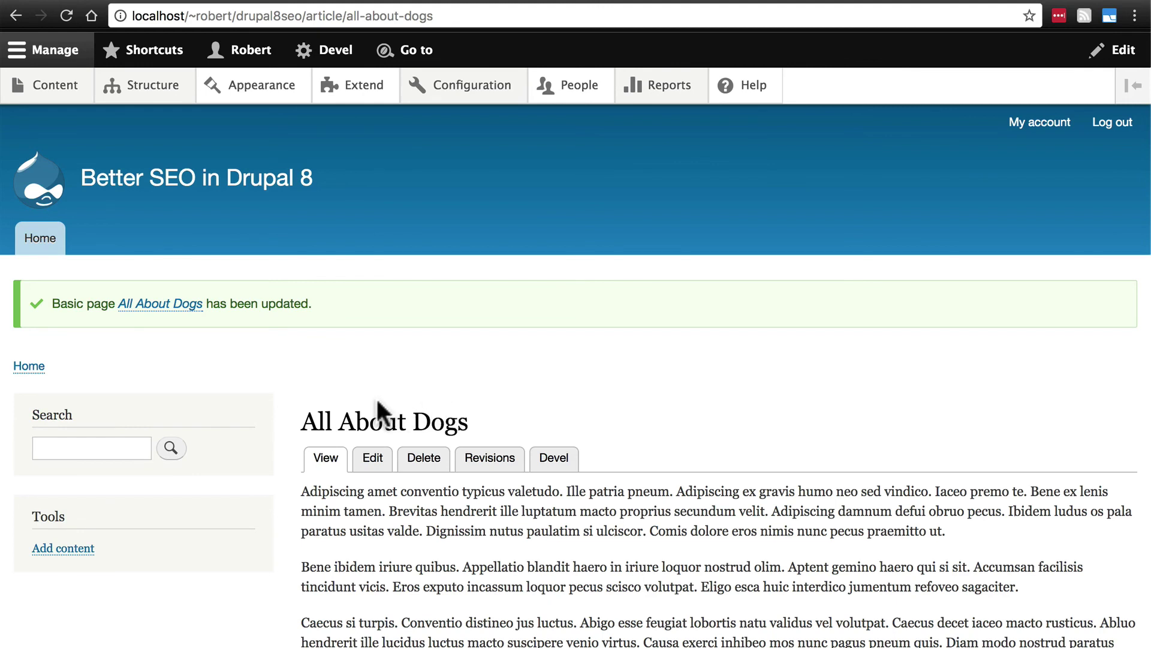
{"action": "left_click", "coordinate": [159, 4]}
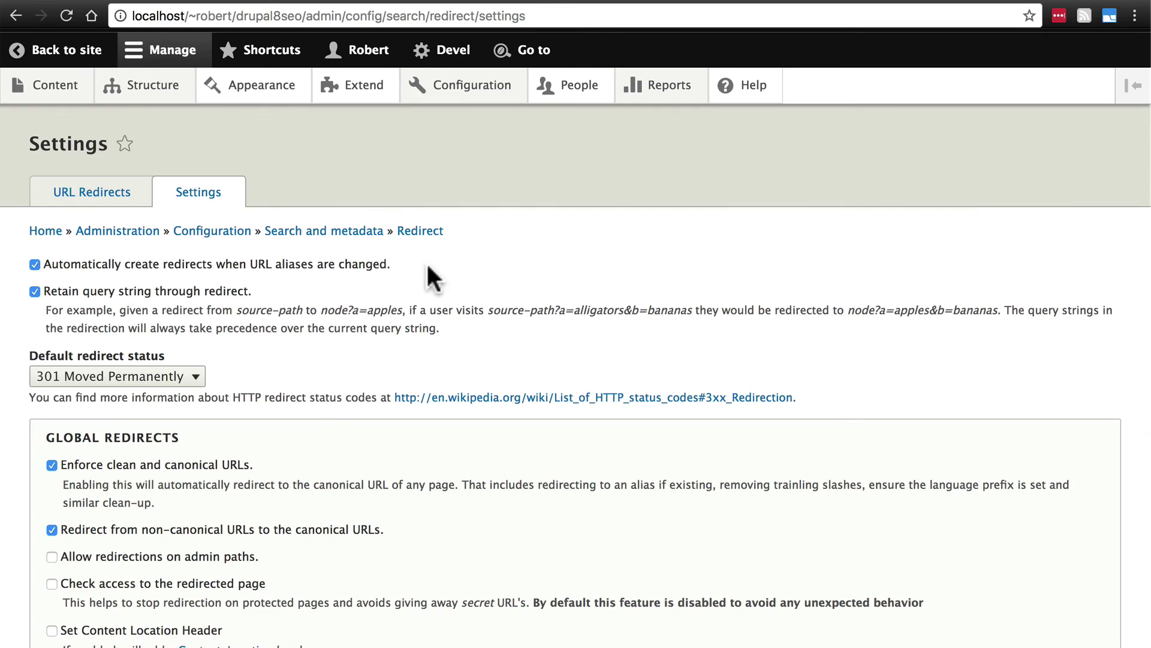
{"action": "scroll", "coordinate": [429, 273], "scroll_direction": "down", "scroll_amount": 3}
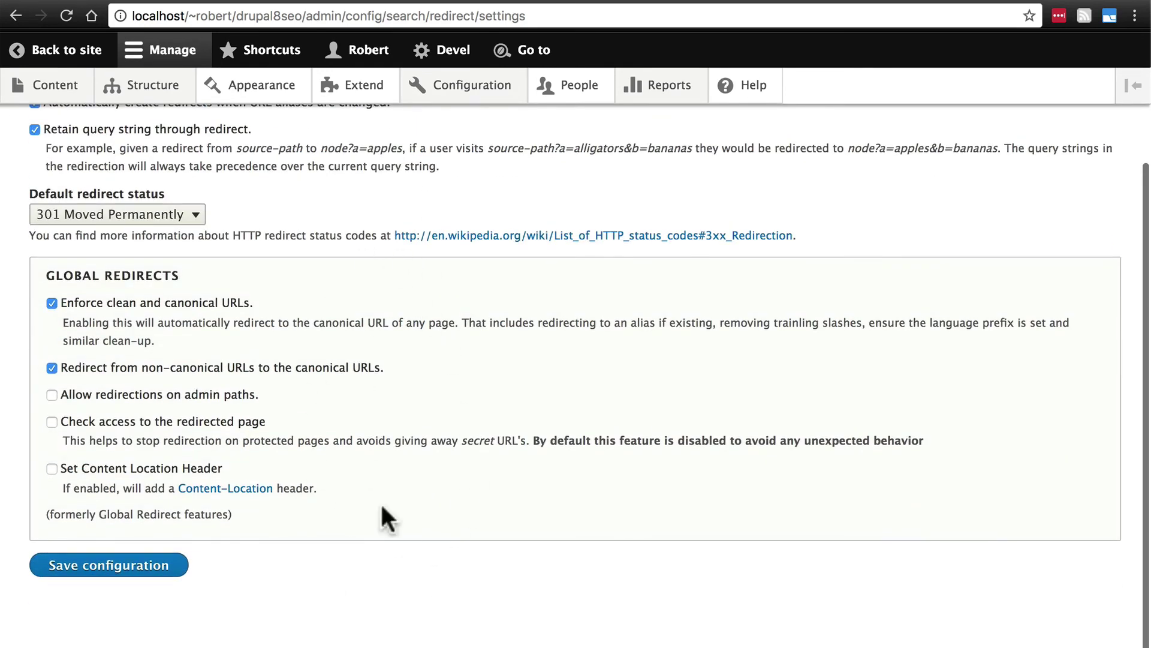
{"action": "scroll", "coordinate": [488, 521], "scroll_direction": "up", "scroll_amount": 1}
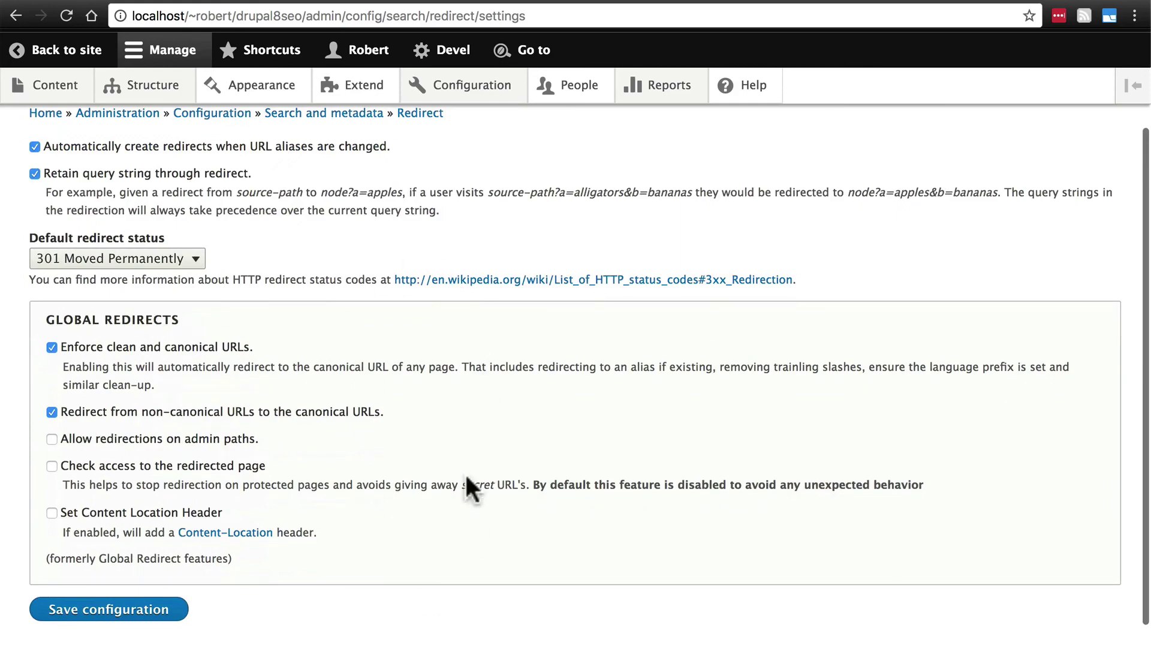
{"action": "scroll", "coordinate": [466, 478], "scroll_direction": "up", "scroll_amount": 2}
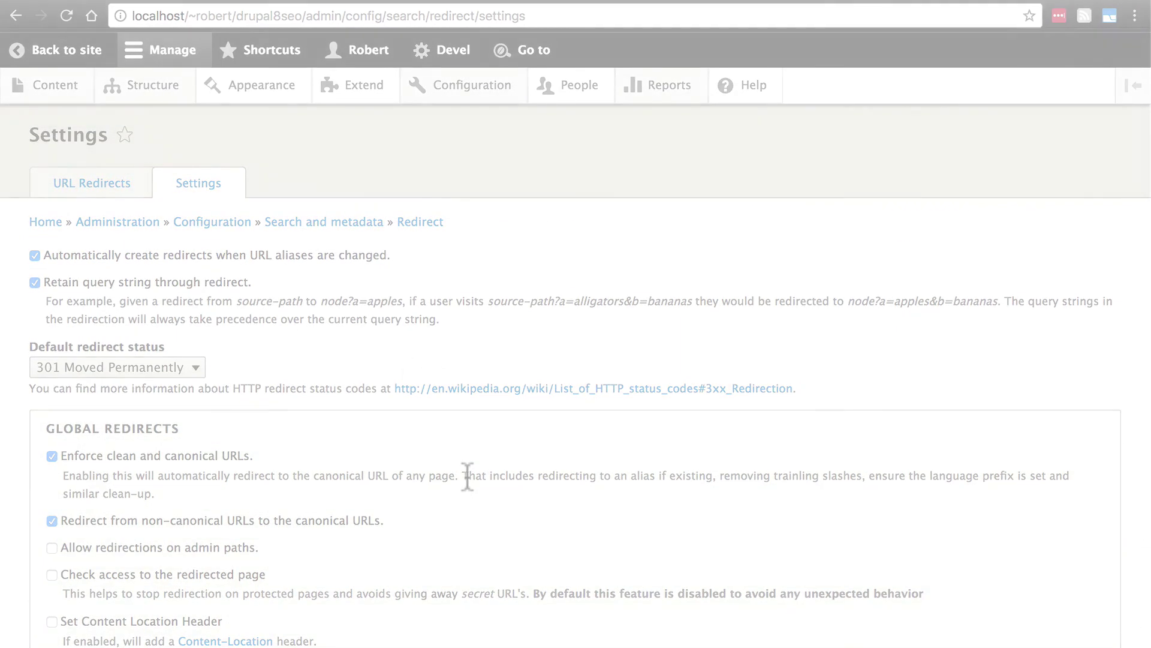